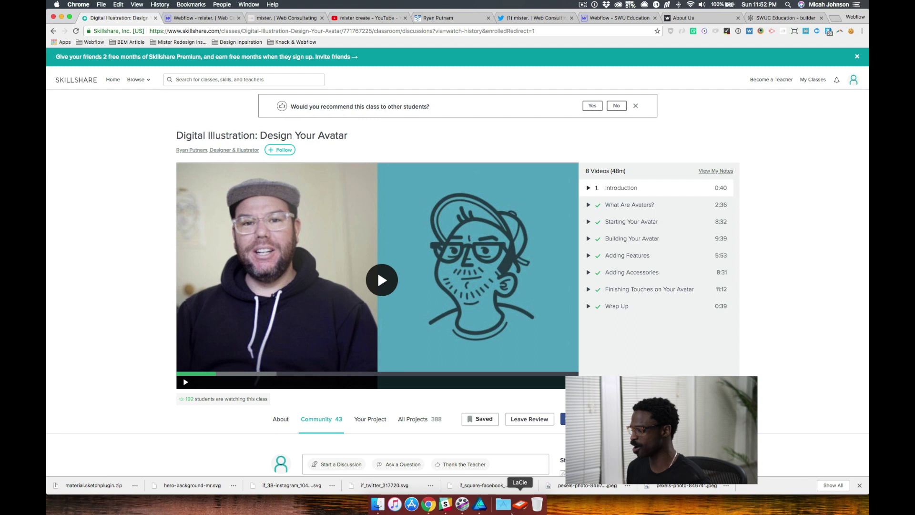
# Step: Switch to Affinity Designer and examine the glasses and eyes of the first face drawing in the headshot document
pyautogui.click(481, 510)
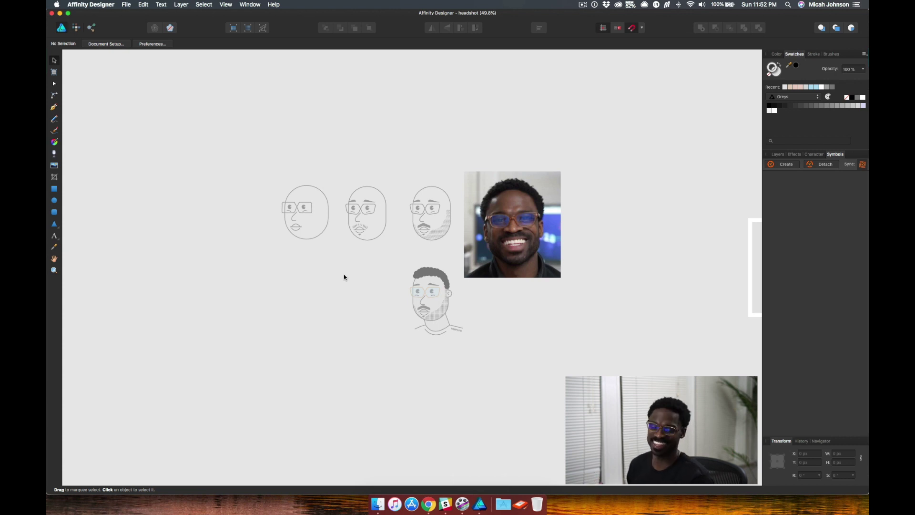
pyautogui.press('super+plus')
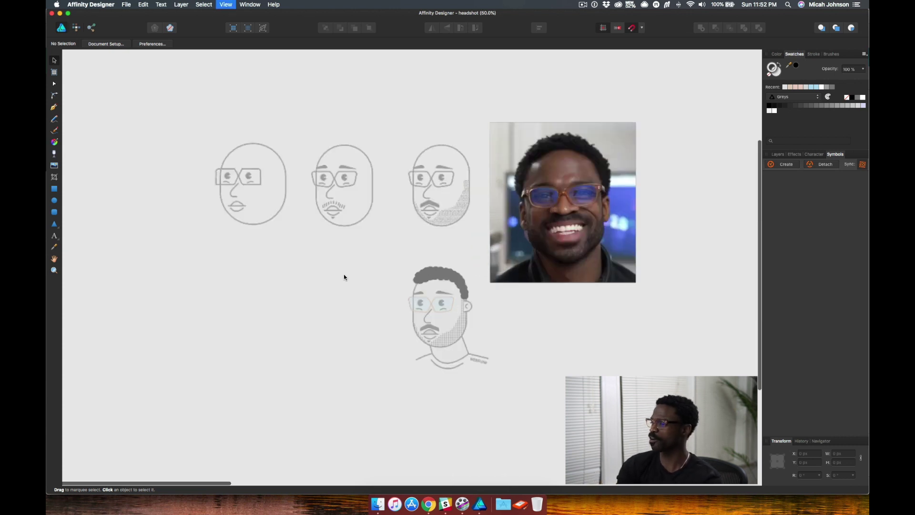
pyautogui.hscroll(-10, 344, 277)
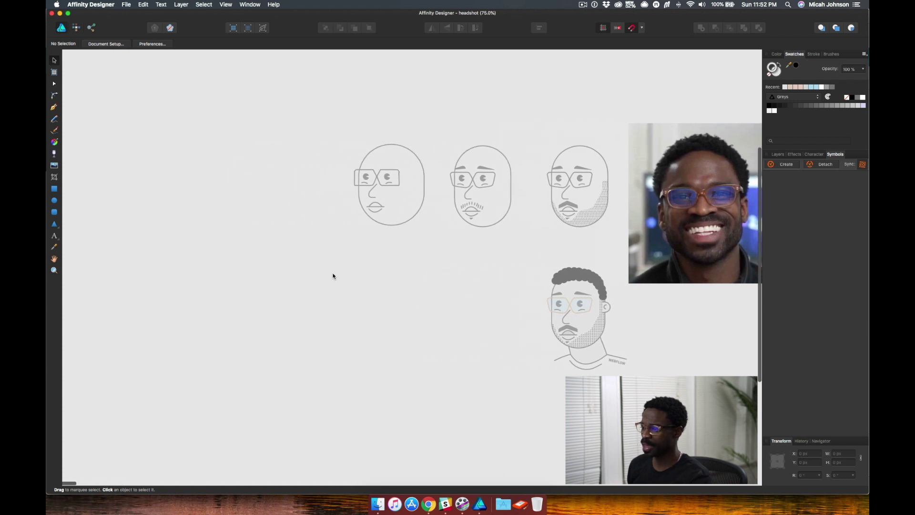
pyautogui.press('super+2')
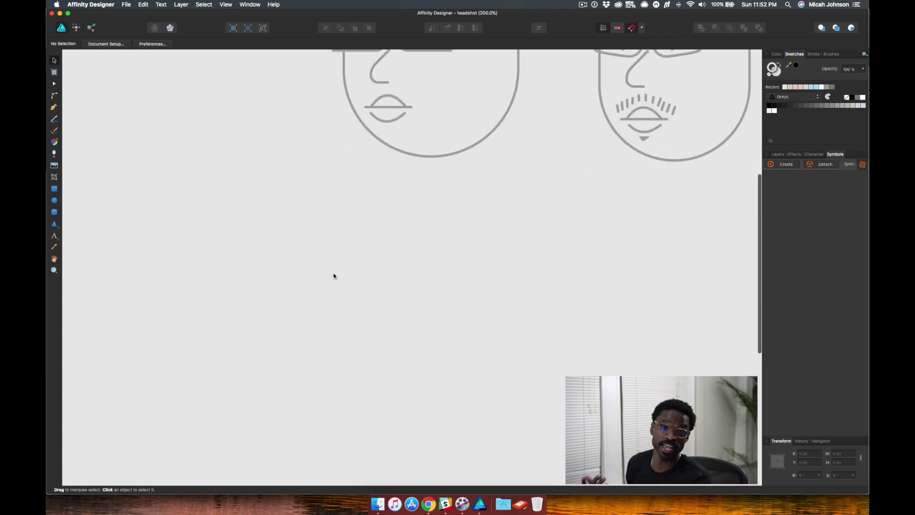
pyautogui.press('space')
pyautogui.moveTo(333, 274); pyautogui.dragTo(331, 484)
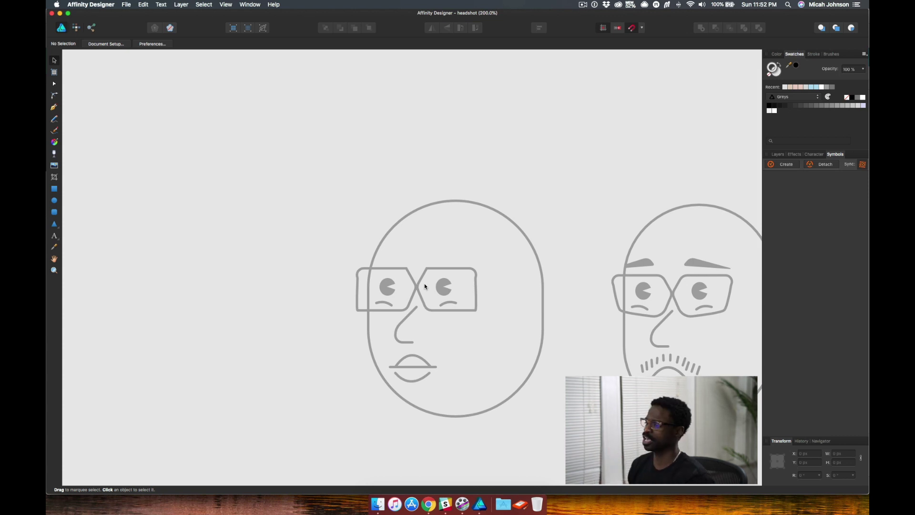
pyautogui.click(388, 286)
pyautogui.click(388, 286)
pyautogui.click(223, 251)
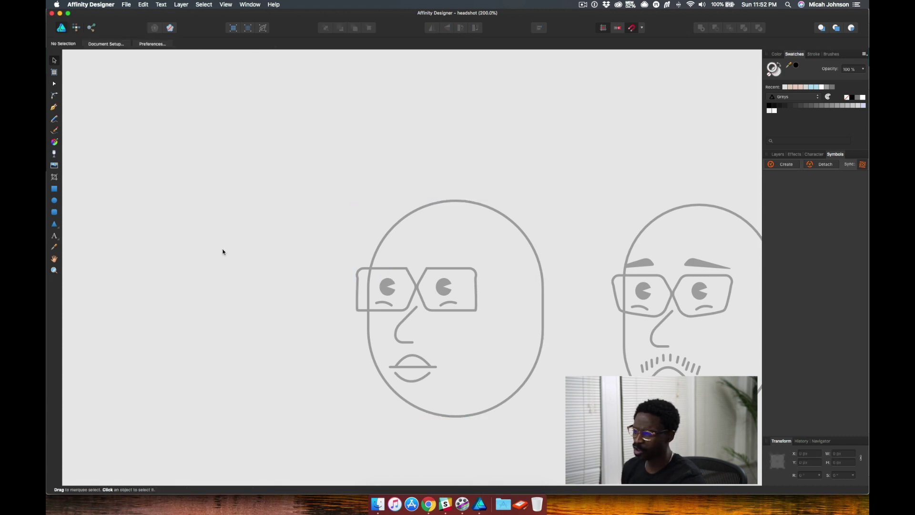
# Step: Draw a circle about 52 px wide in the empty area beside the first face and fill it with mid grey
pyautogui.press('m')
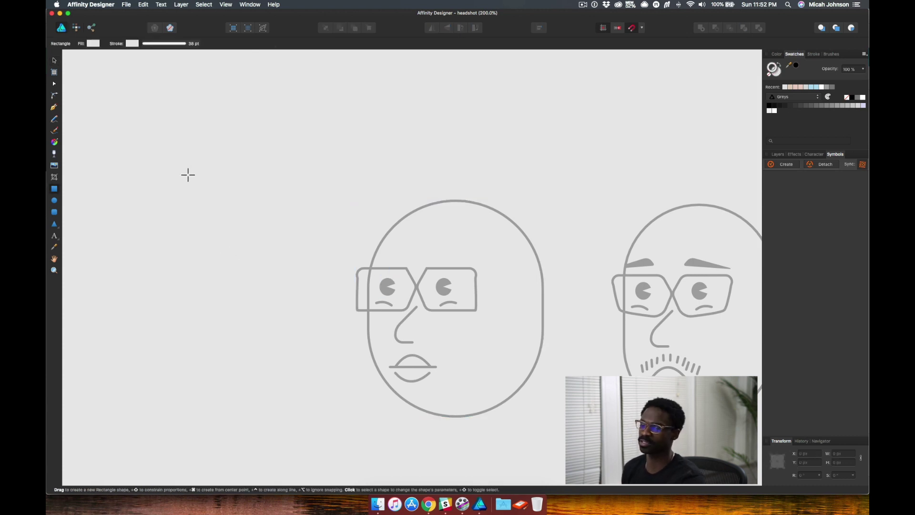
pyautogui.hscroll(-1, 186, 174)
pyautogui.click(54, 200)
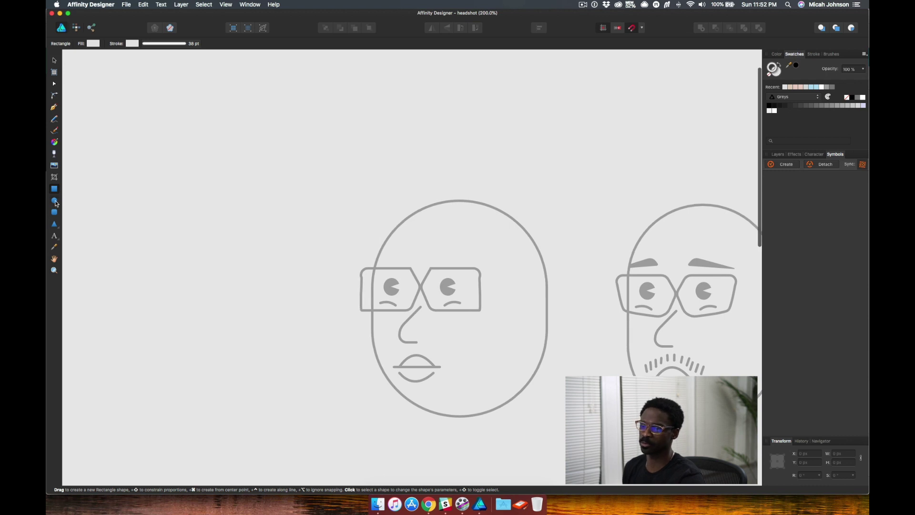
pyautogui.hscroll(-1, 239, 264)
pyautogui.moveTo(199, 232); pyautogui.dragTo(241, 275)
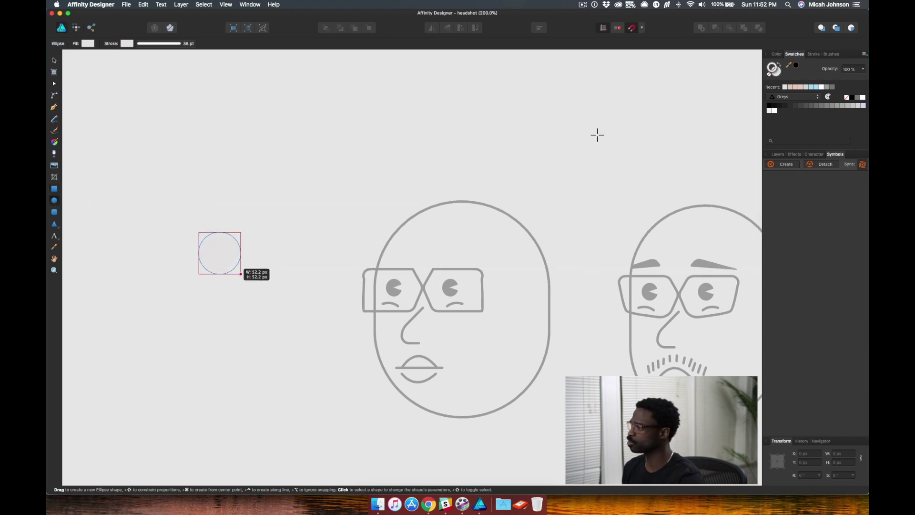
pyautogui.click(769, 75)
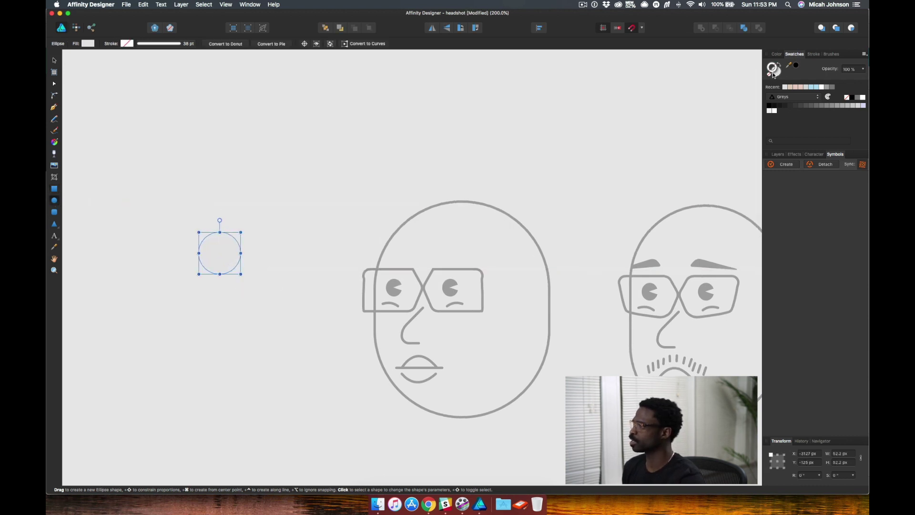
pyautogui.click(829, 88)
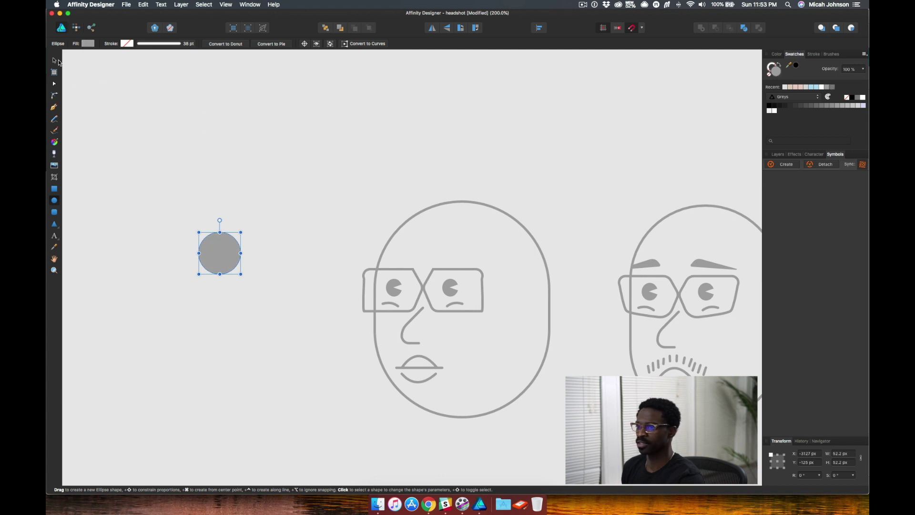
pyautogui.press('m')
pyautogui.moveTo(290, 187)
pyautogui.mouseDown()
pyautogui.moveTo(321, 225)
pyautogui.moveTo(311, 215)
pyautogui.mouseUp()
pyautogui.press('super+z')
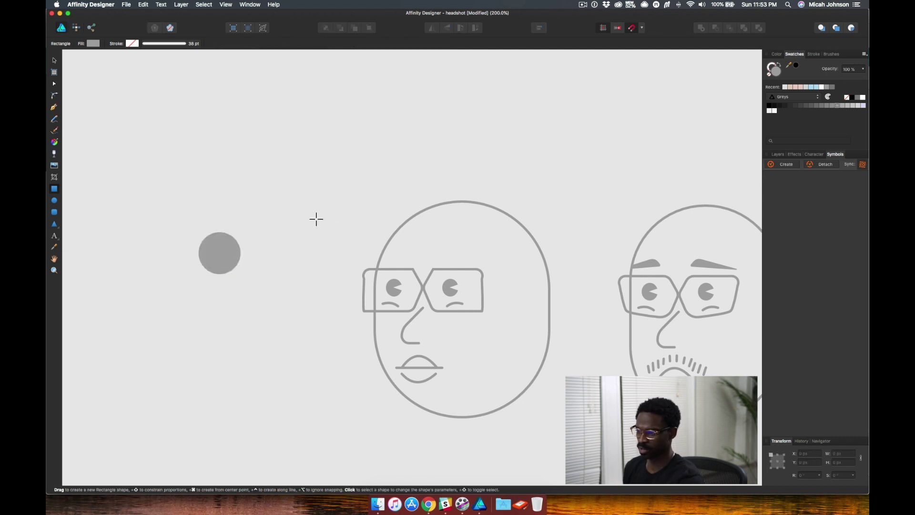
# Step: Draw a grey triangle about 31 px wide, rotate it 90°, and place it over the circle's right side with its tip at the centre
pyautogui.click(54, 224)
pyautogui.moveTo(284, 227); pyautogui.dragTo(313, 264)
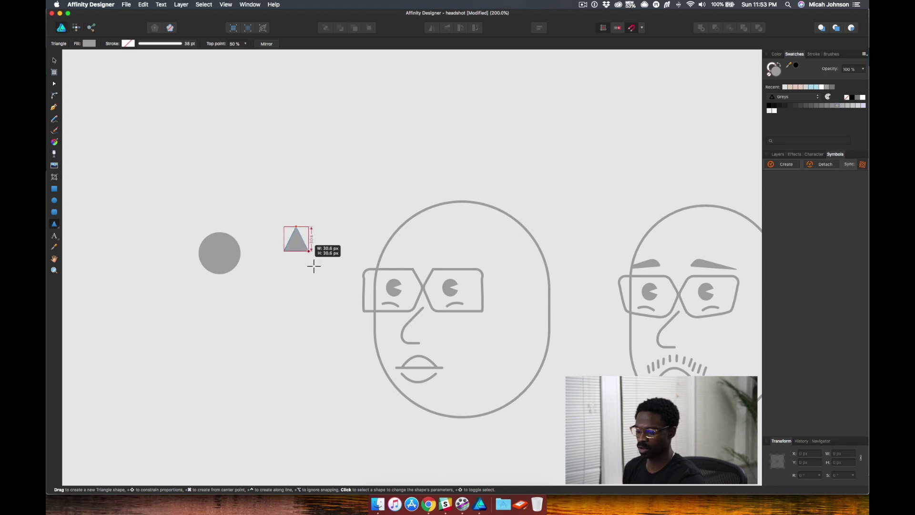
pyautogui.moveTo(297, 215); pyautogui.dragTo(242, 254)
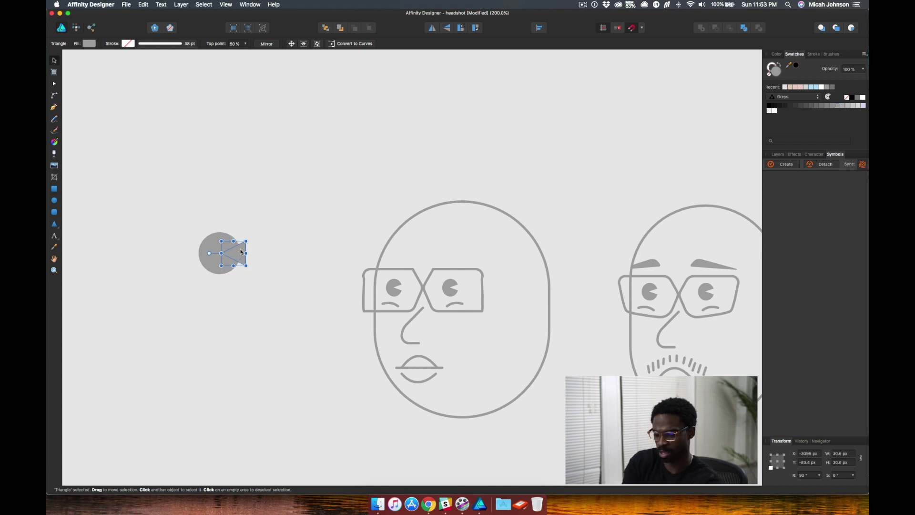
pyautogui.moveTo(241, 252); pyautogui.dragTo(239, 251)
# Step: Subtract the triangle from the circle to cut a wedge-shaped notch for a stylised pupil
pyautogui.keyDown('shift'); pyautogui.click(216, 249); pyautogui.keyUp('shift')
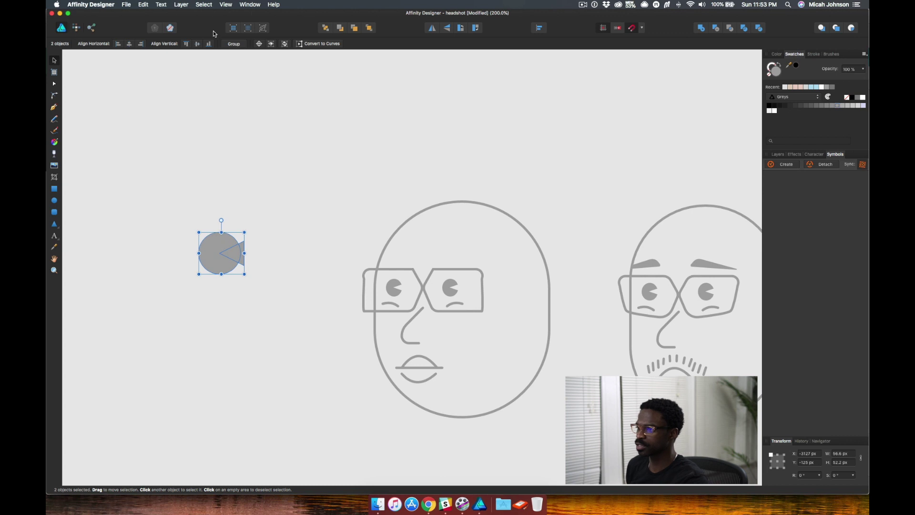
pyautogui.rightClick(213, 242)
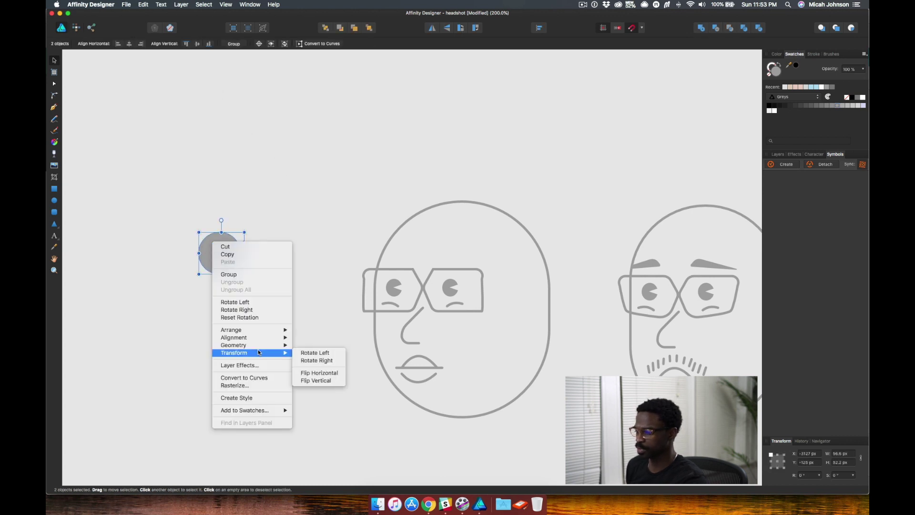
pyautogui.moveTo(257, 345)
pyautogui.click(312, 352)
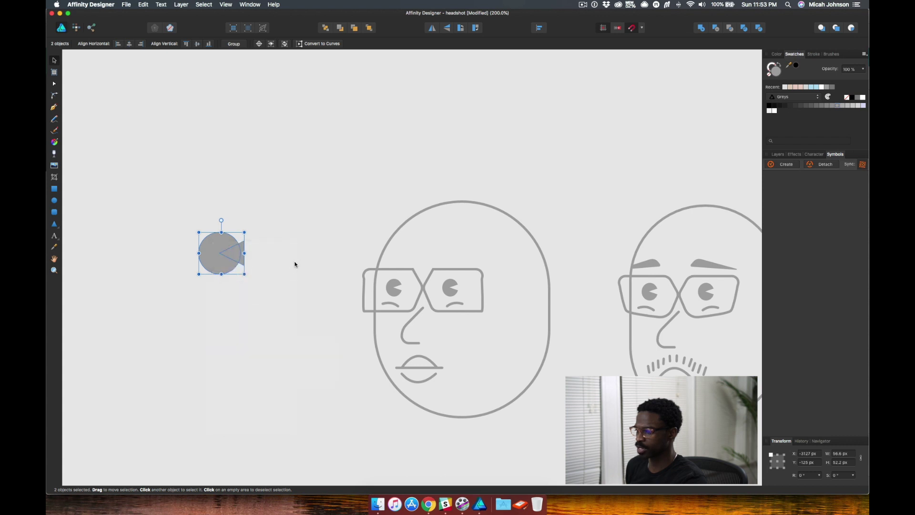
# Step: Move the notched circle closer to the first face and delete it
pyautogui.click(214, 262)
pyautogui.moveTo(215, 262); pyautogui.dragTo(292, 295)
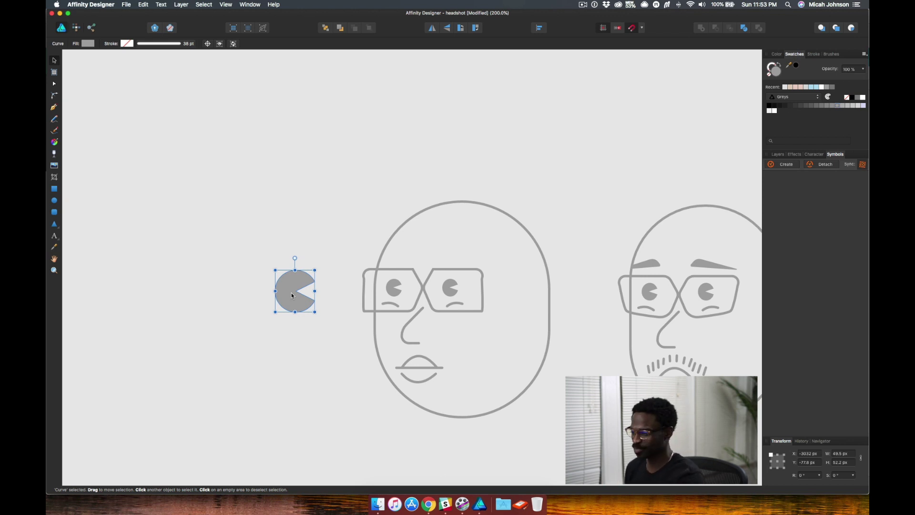
pyautogui.press('Delete')
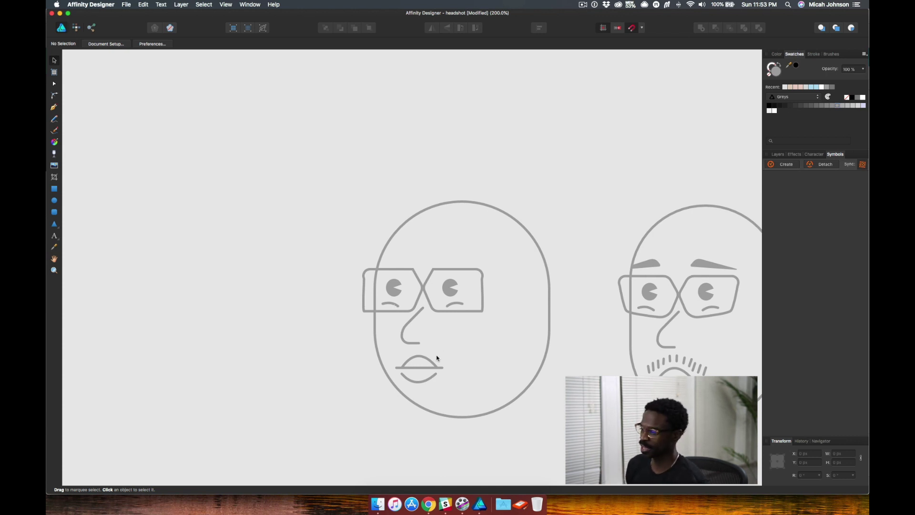
# Step: Compare the first three face drawings, examining how the head shape, glasses, eyebrows, moustache and dotted beard differ between versions
pyautogui.hscroll(-1, 427, 359)
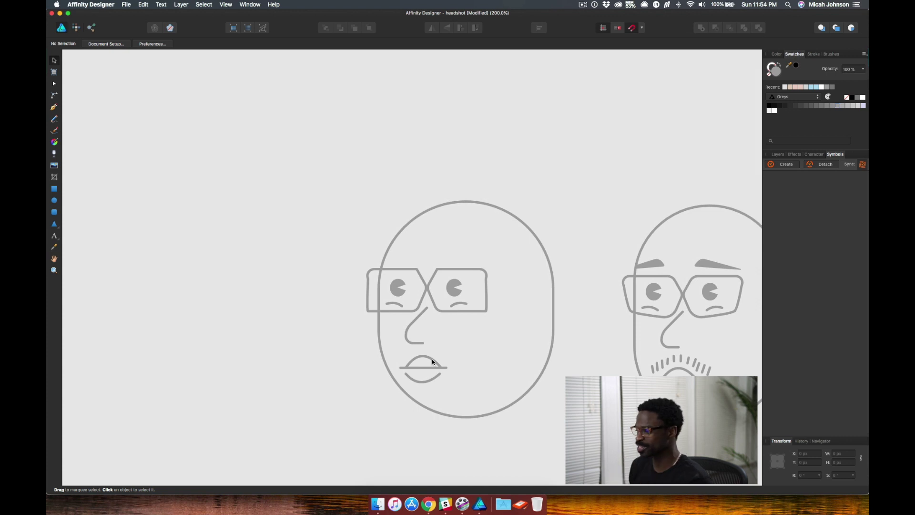
pyautogui.hscroll(-1, 434, 370)
pyautogui.hscroll(2, 434, 370)
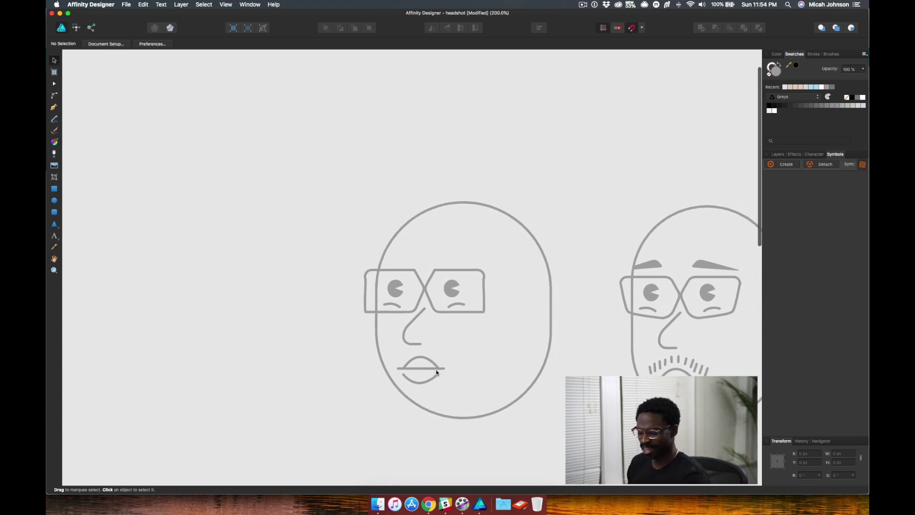
pyautogui.scroll(3, 435, 377)
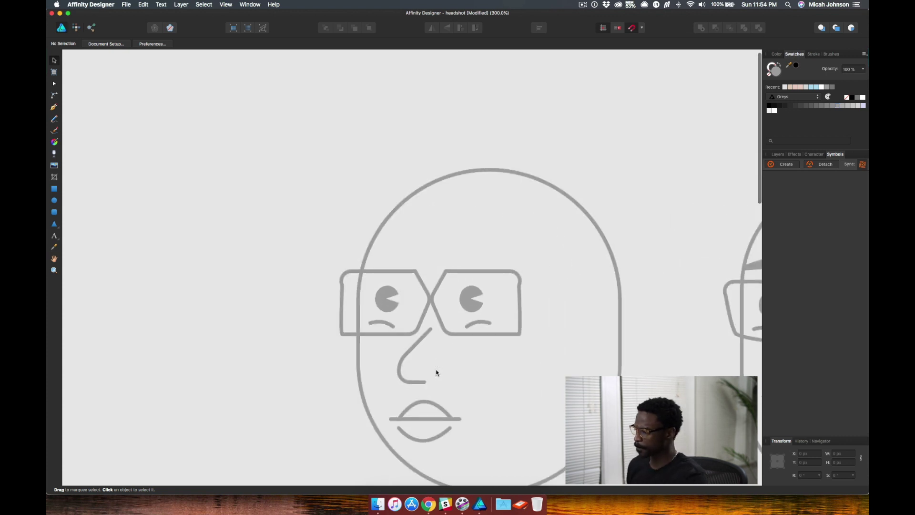
pyautogui.hscroll(10, 430, 408)
pyautogui.scroll(-3, 429, 409)
pyautogui.hscroll(2, 432, 409)
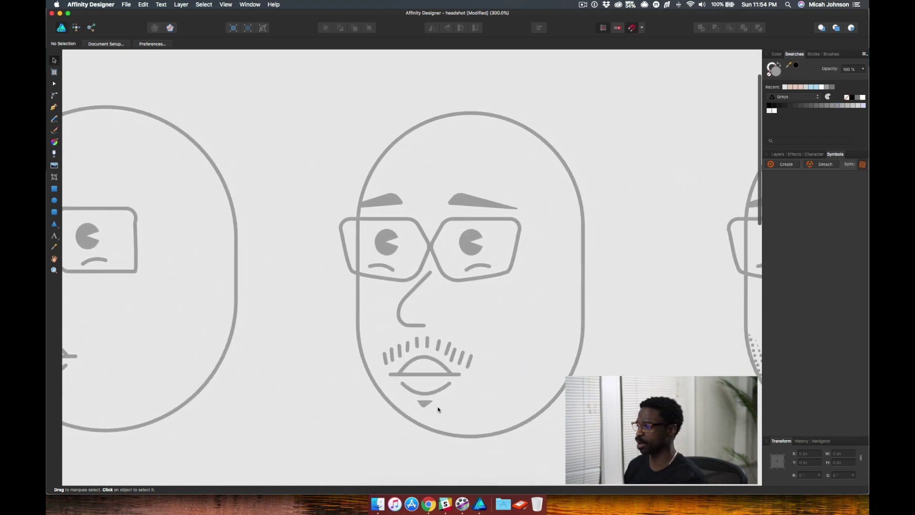
pyautogui.hscroll(-5, 471, 275)
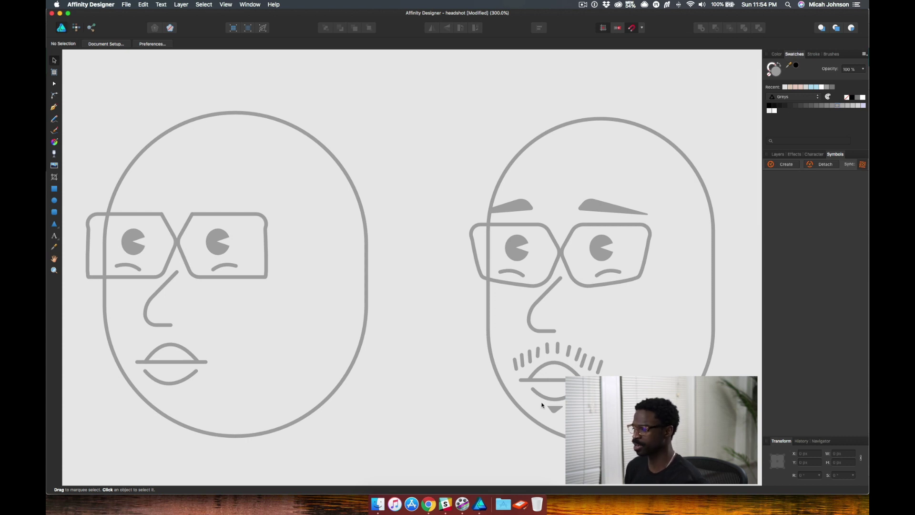
pyautogui.hscroll(3, 552, 404)
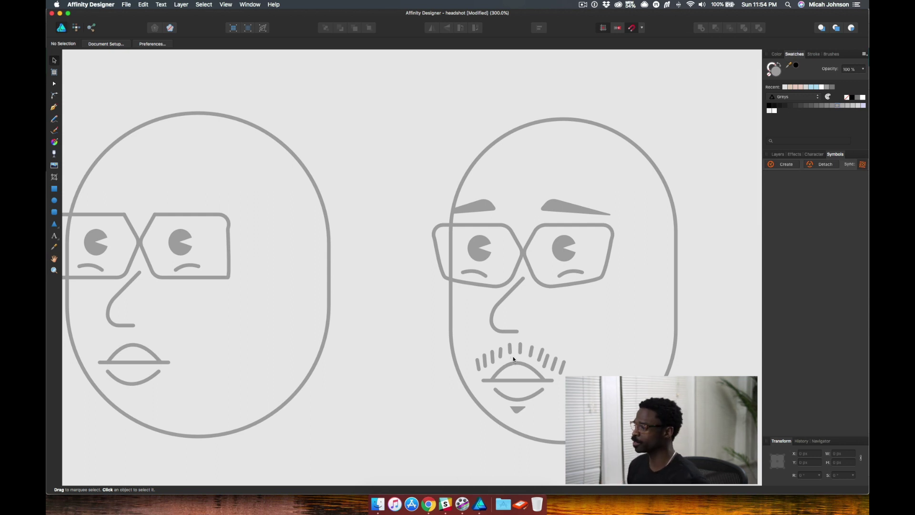
pyautogui.hscroll(15, 512, 356)
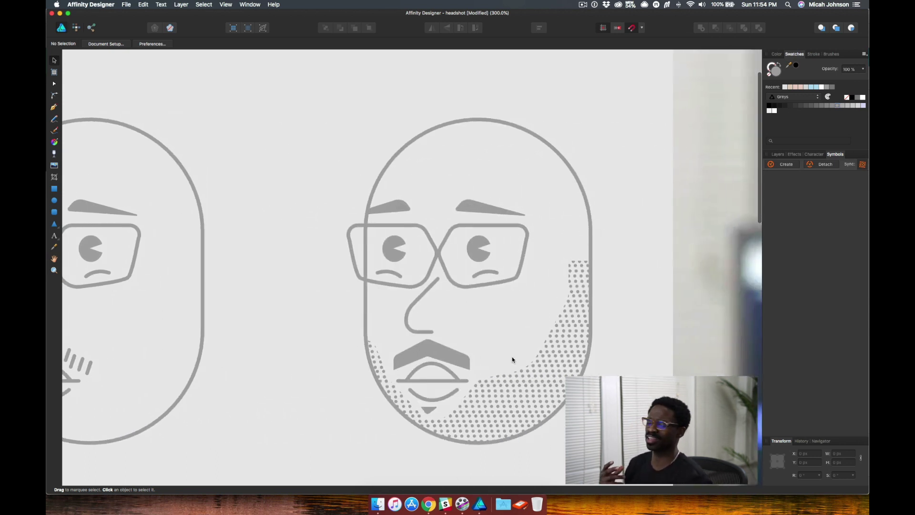
pyautogui.hscroll(-5, 512, 358)
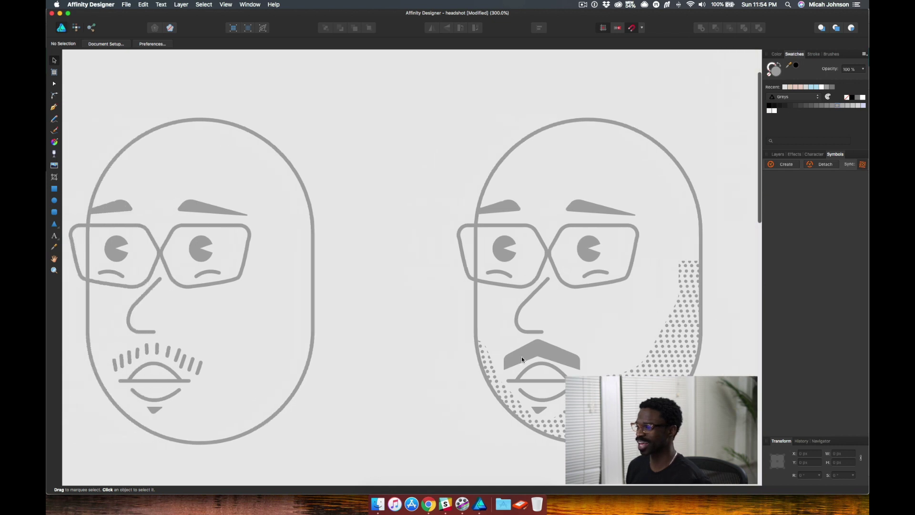
pyautogui.hscroll(3, 524, 358)
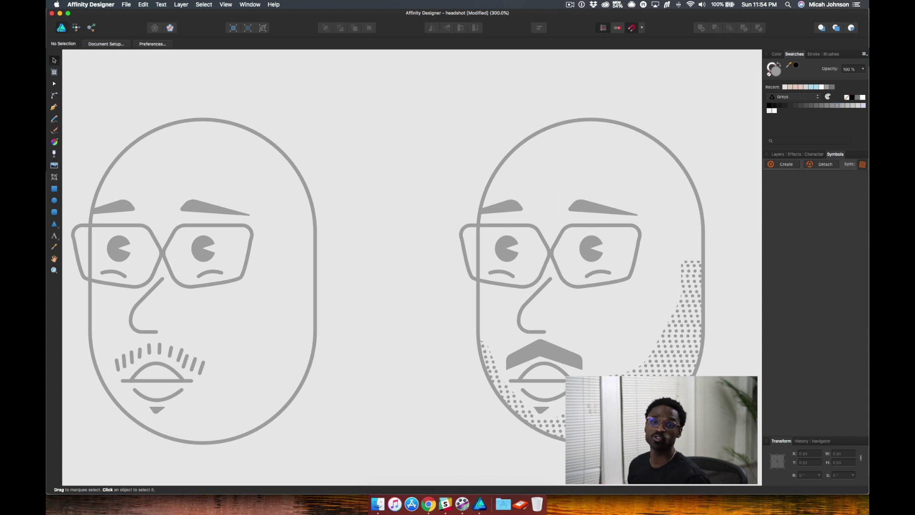
pyautogui.hscroll(3, 412, 267)
pyautogui.scroll(1, 412, 267)
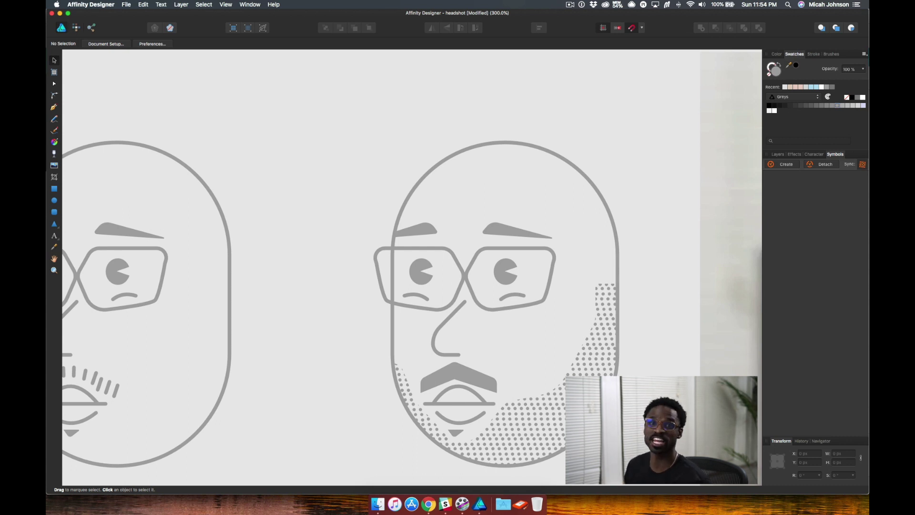
pyautogui.hscroll(6, 412, 267)
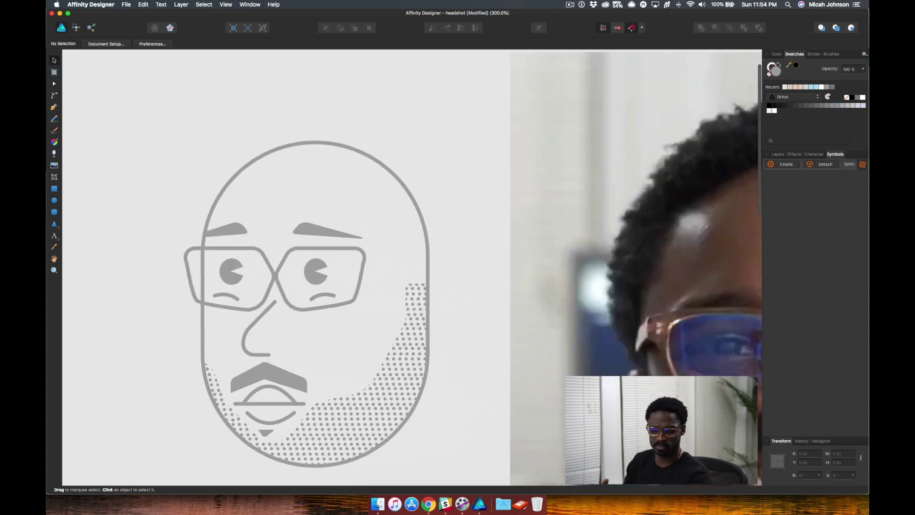
# Step: Compare the portrait version with the reference photo and examine its hair, ear, tinted glasses, beard and shirt lettering
pyautogui.press('super+1')
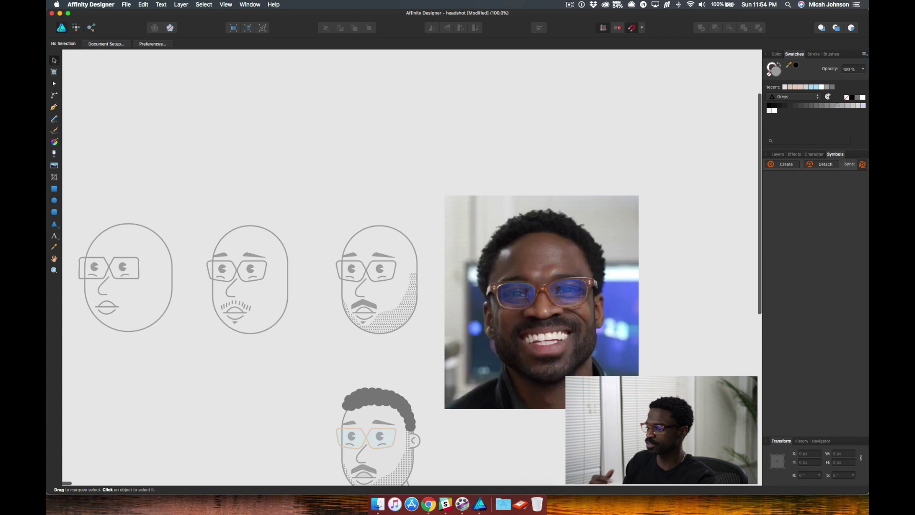
pyautogui.scroll(-5, 411, 378)
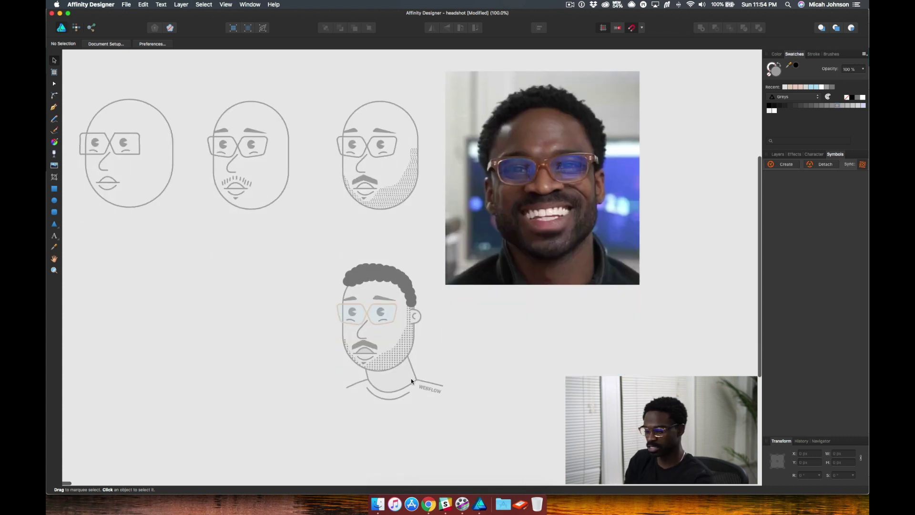
pyautogui.press('super+equal')
pyautogui.press('super+equal')
pyautogui.press('super+equal')
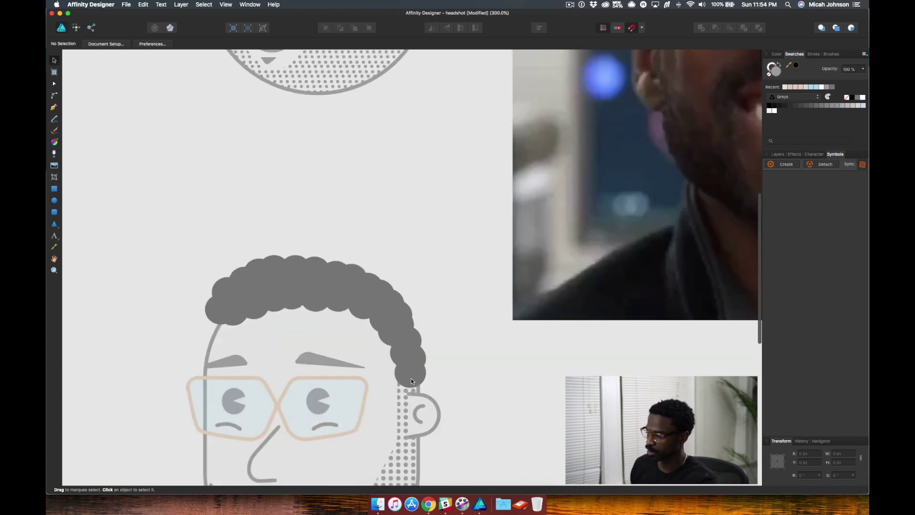
pyautogui.scroll(-6, 430, 379)
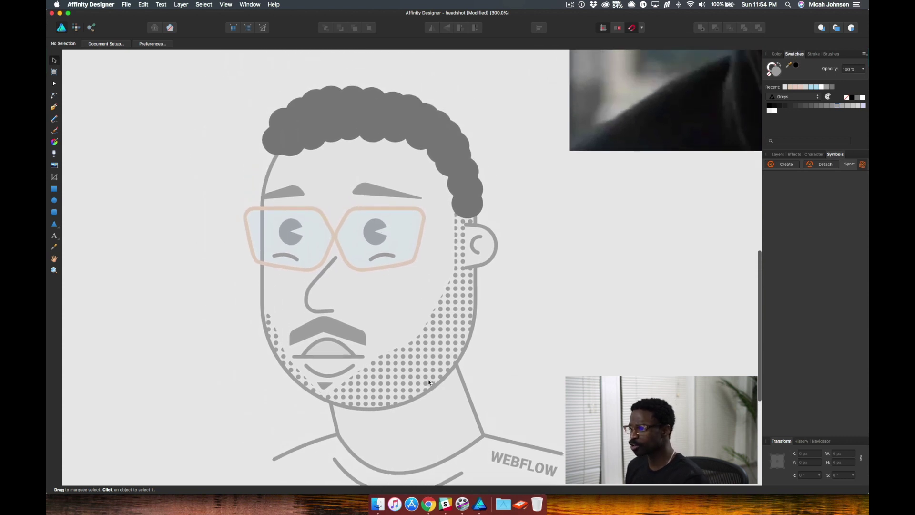
pyautogui.scroll(2, 430, 379)
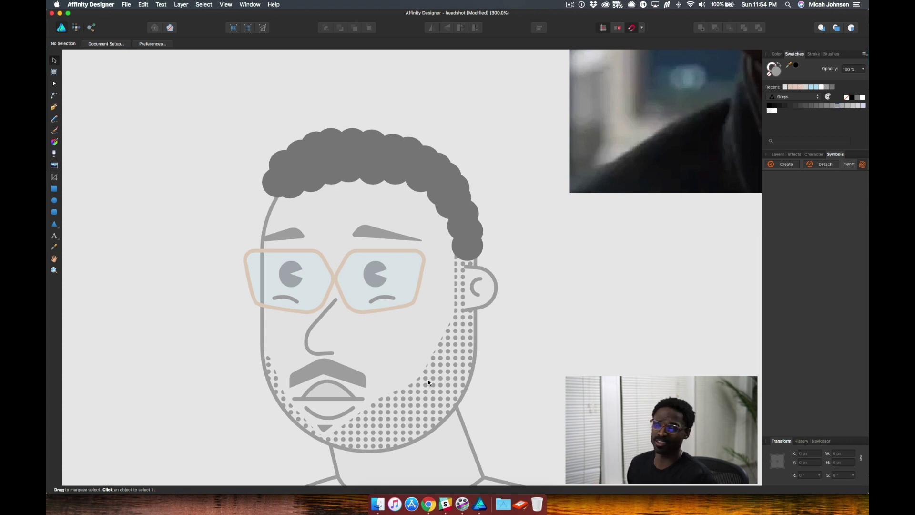
# Step: Draw a triangle about 222 px wide and high in the empty area below the reference photo and fill it white
pyautogui.scroll(-4, 428, 382)
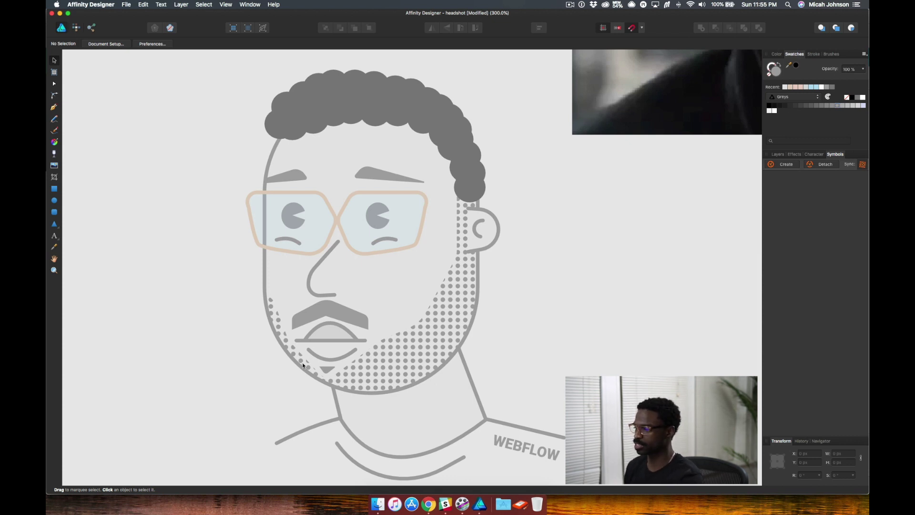
pyautogui.press('m')
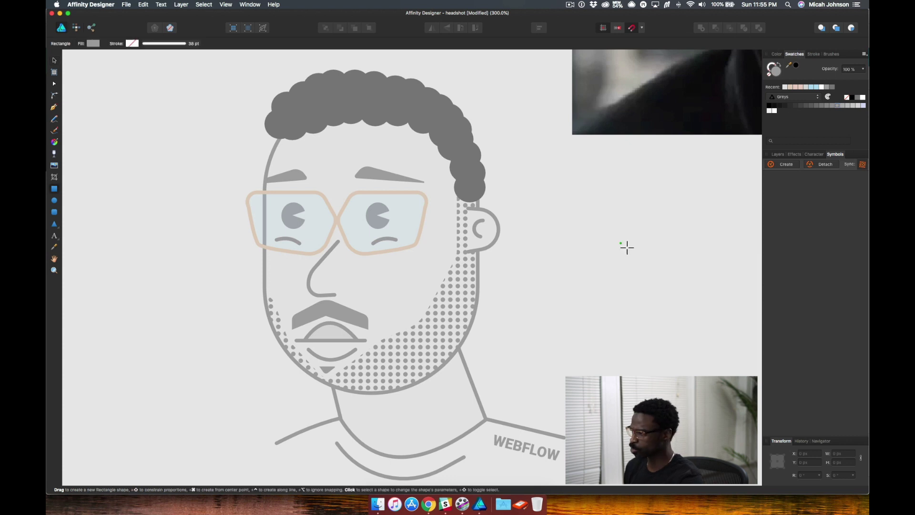
pyautogui.hscroll(10, 627, 251)
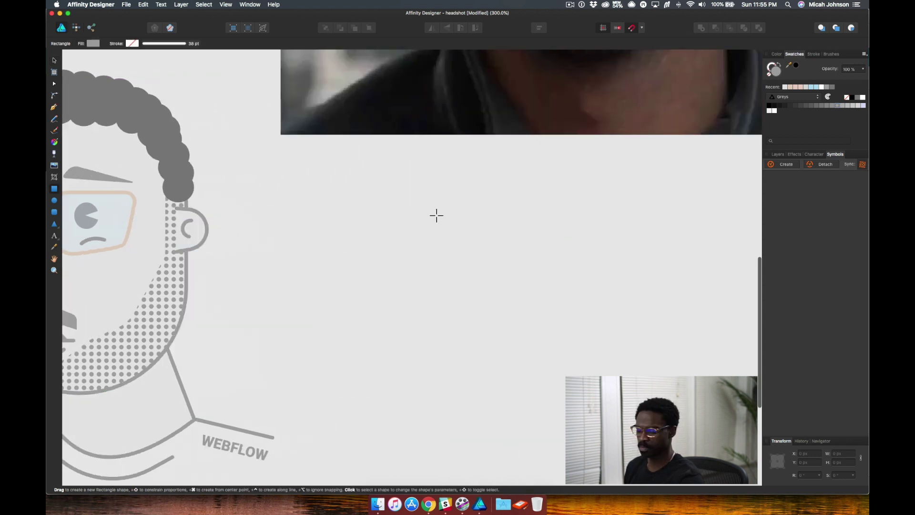
pyautogui.click(53, 223)
pyautogui.moveTo(329, 192); pyautogui.dragTo(597, 460)
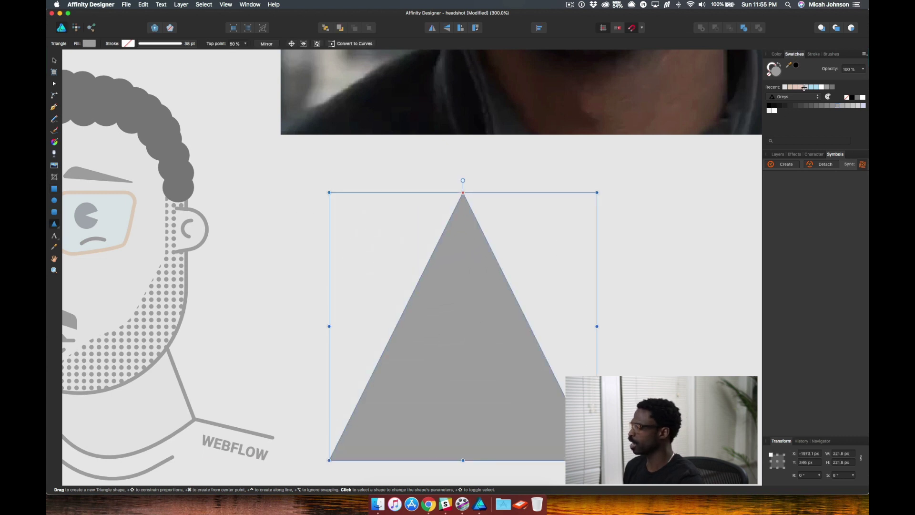
pyautogui.click(775, 110)
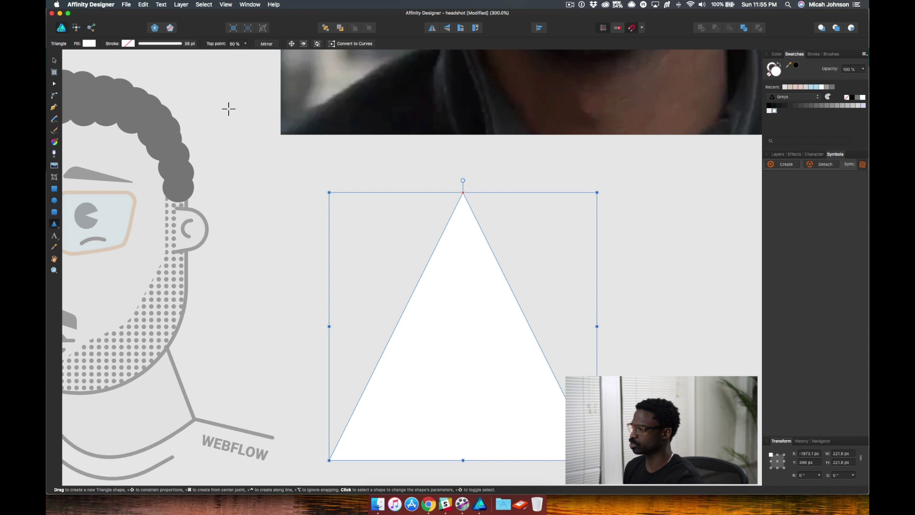
pyautogui.press('v')
pyautogui.hscroll(5, 302, 194)
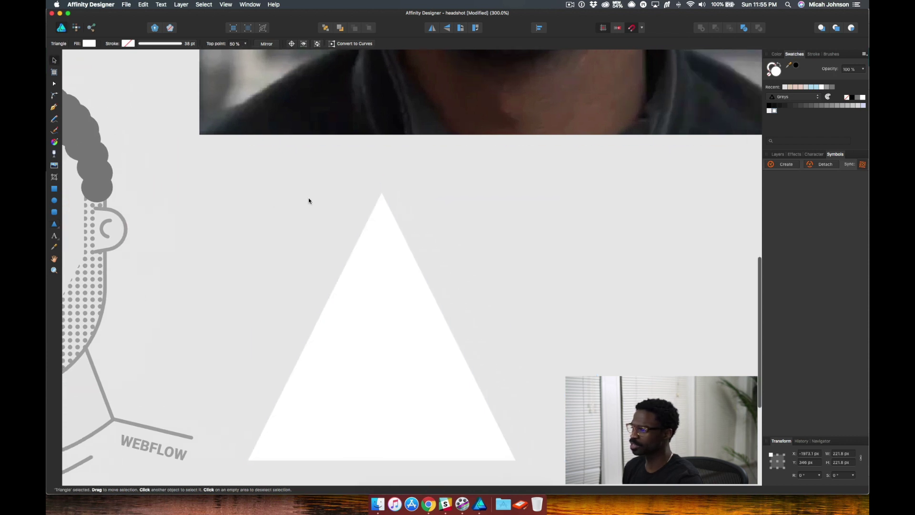
# Step: Draw a small circle beside the triangle, fill it light grey and scale it down to about 11 px
pyautogui.click(777, 154)
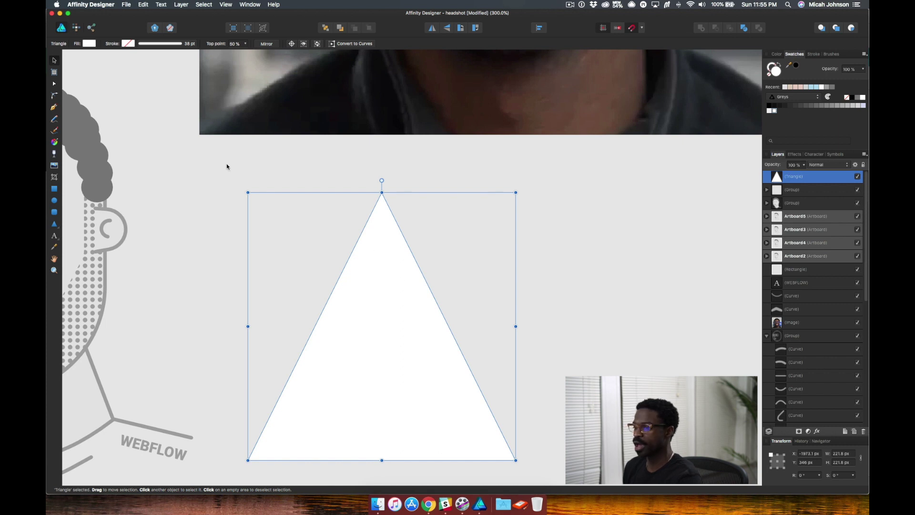
pyautogui.click(54, 204)
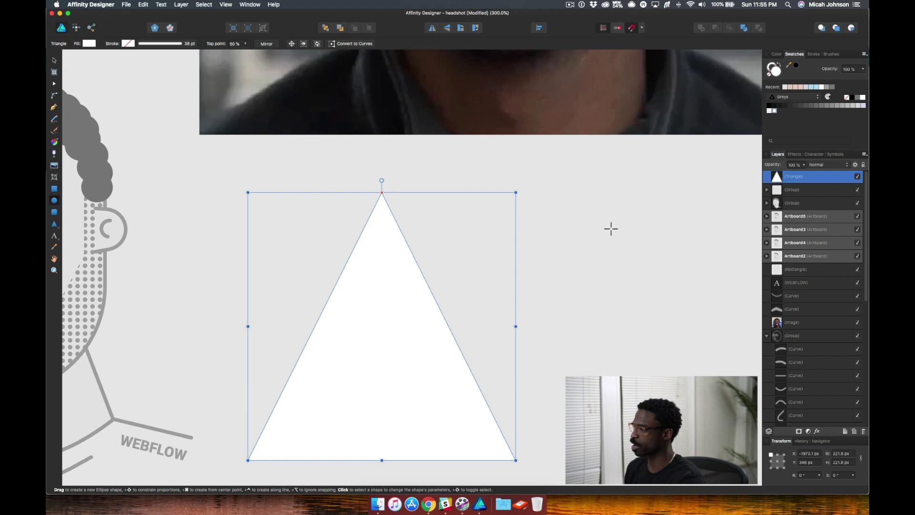
pyautogui.moveTo(560, 213); pyautogui.dragTo(591, 236)
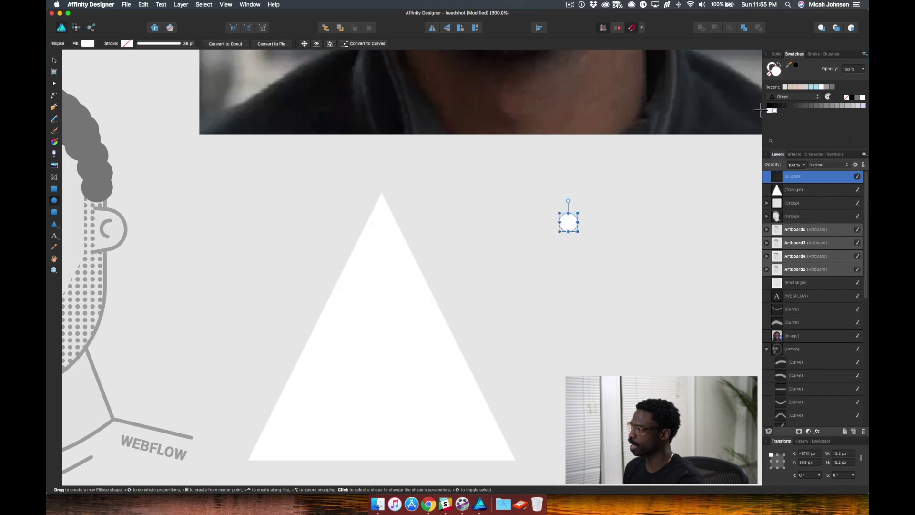
pyautogui.click(848, 105)
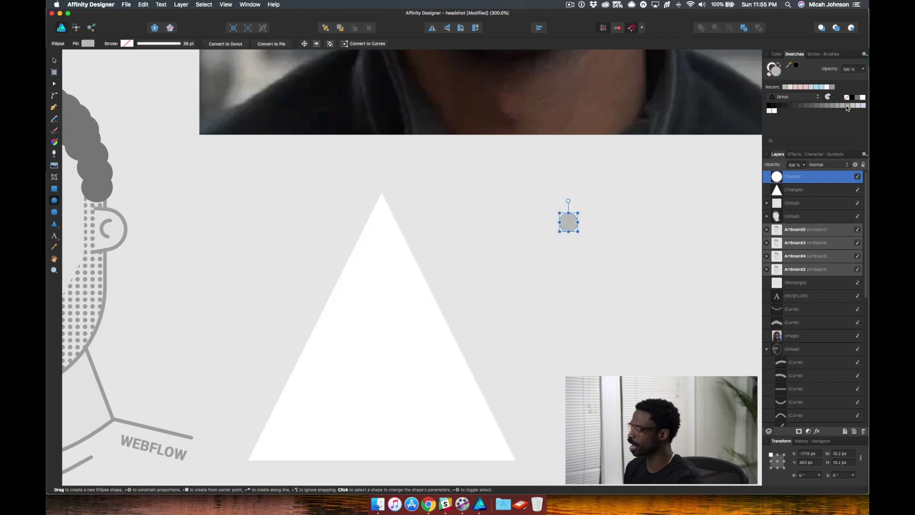
pyautogui.press('v')
pyautogui.moveTo(578, 214); pyautogui.dragTo(575, 218)
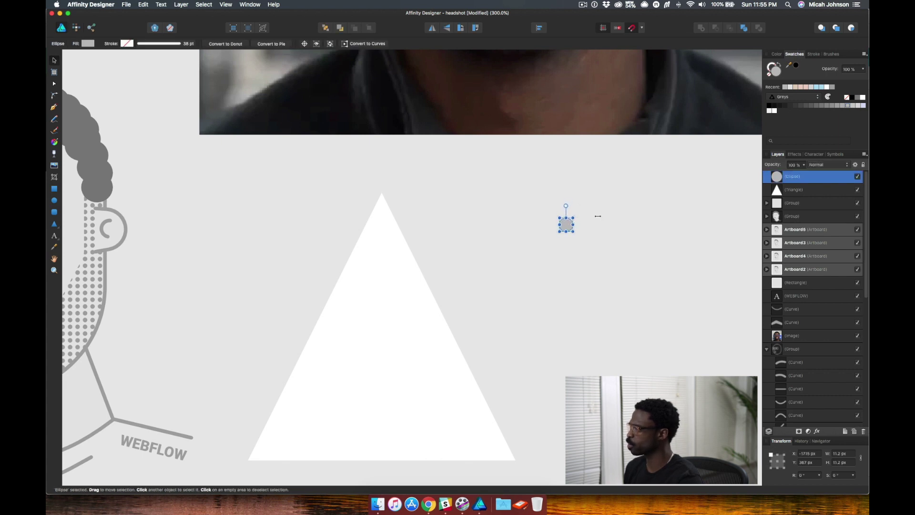
# Step: Move the grey circle over the upper part of the triangle and nest its layer inside the triangle so it is clipped
pyautogui.moveTo(802, 178); pyautogui.dragTo(801, 193)
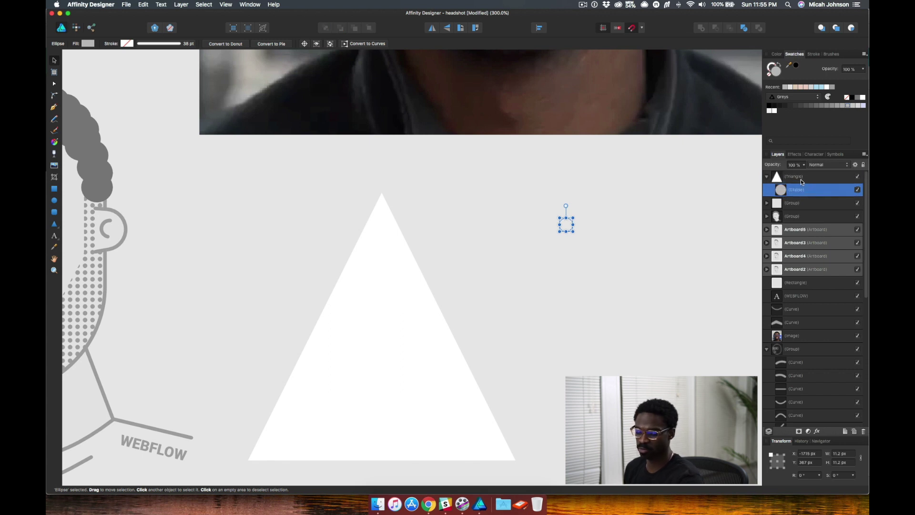
pyautogui.press('BackSpace')
pyautogui.click(381, 241)
pyautogui.press('super+v')
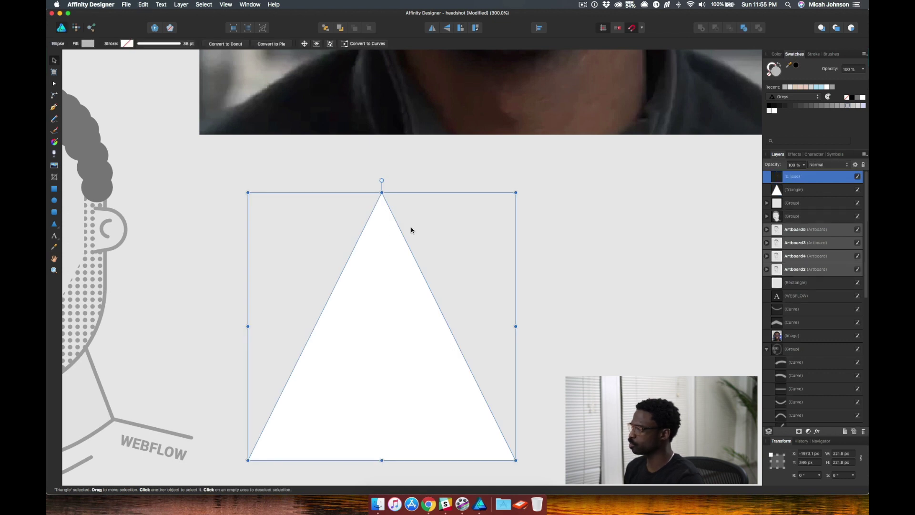
pyautogui.moveTo(410, 221); pyautogui.dragTo(383, 236)
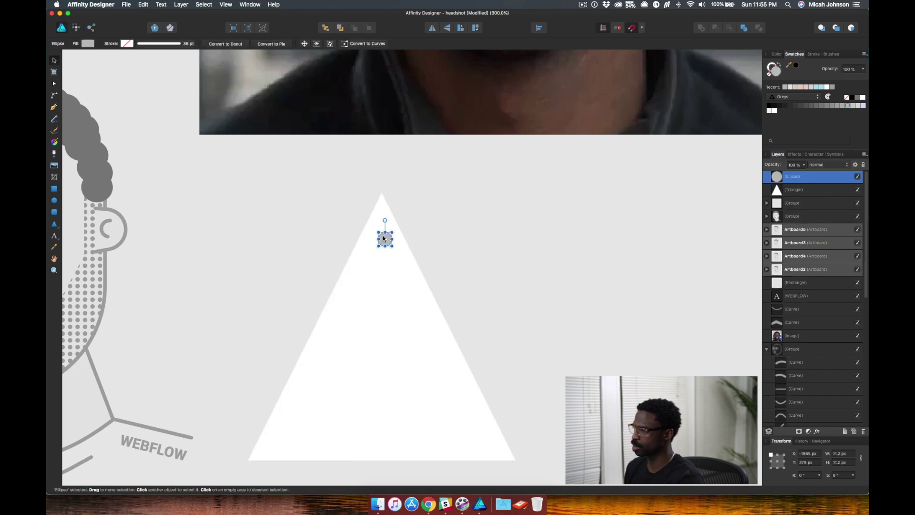
pyautogui.moveTo(816, 180); pyautogui.dragTo(813, 197)
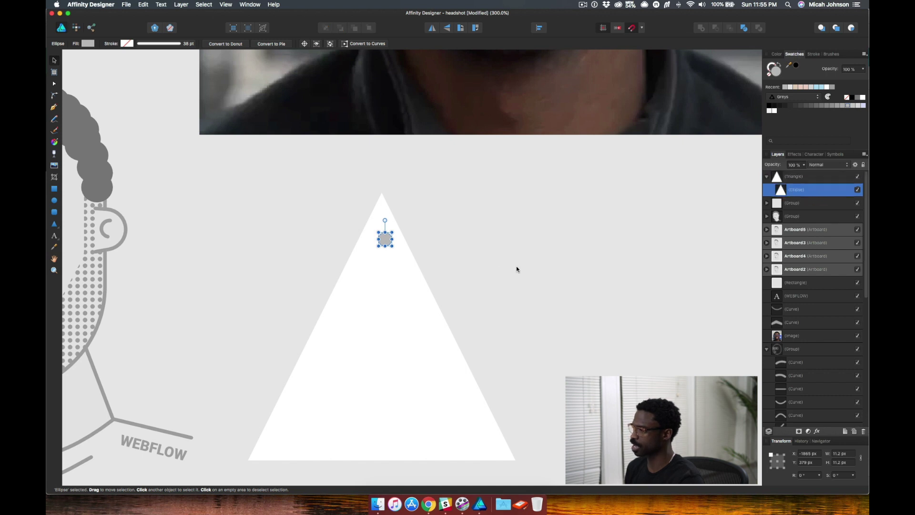
# Step: Shift the triangle slightly up and place the clipped circle in its lower-left corner
pyautogui.click(470, 265)
pyautogui.moveTo(388, 240); pyautogui.dragTo(252, 429)
pyautogui.doubleClick(375, 206)
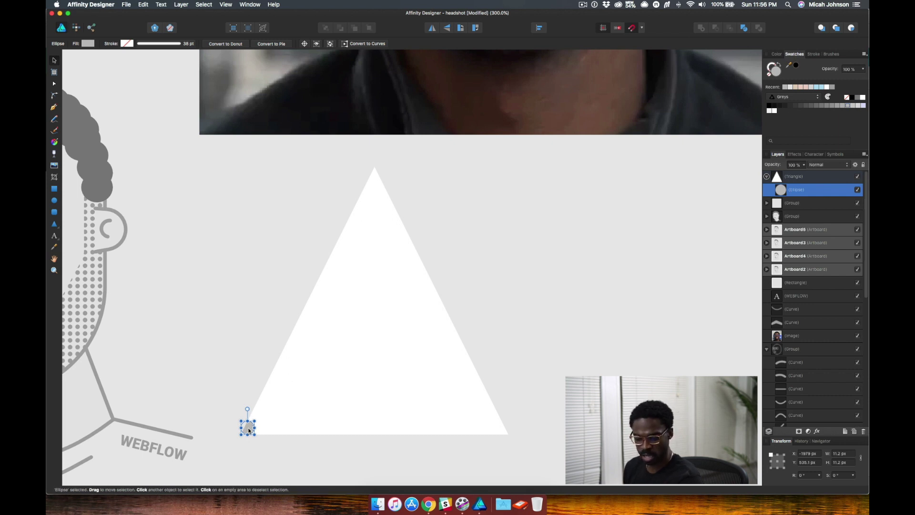
# Step: Duplicate the circle at even intervals along the triangle's base to make a row of 14, and group the row
pyautogui.moveTo(249, 431); pyautogui.dragTo(270, 432)
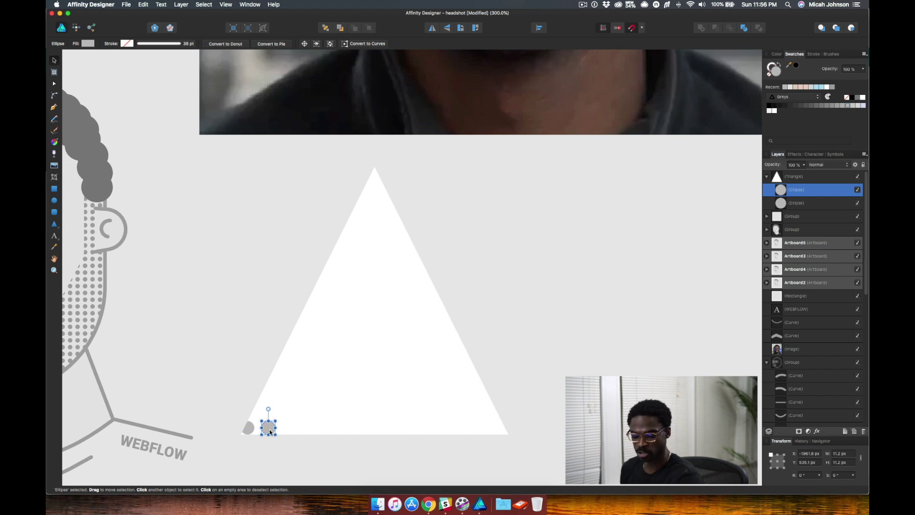
pyautogui.press('super+j')
pyautogui.press('super+j')
pyautogui.press('super+j')
pyautogui.press('super+j')
pyautogui.press('super+j')
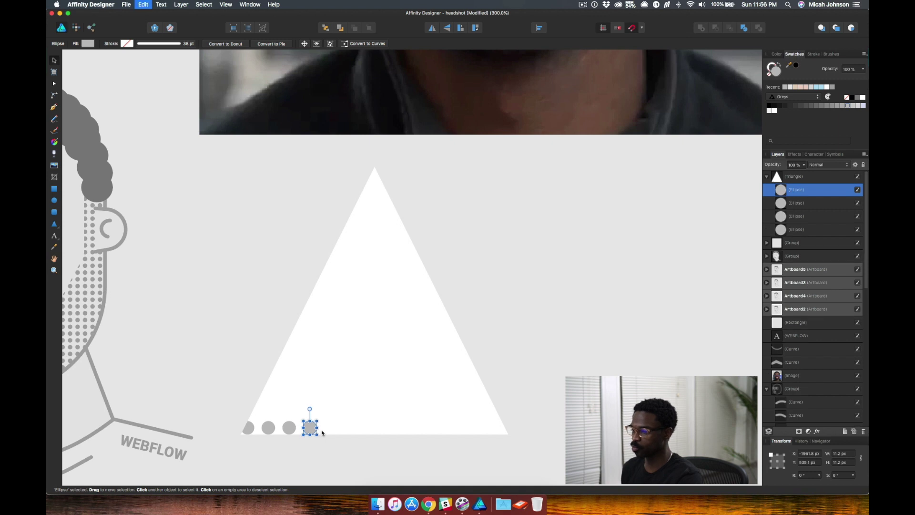
pyautogui.press('super+j')
pyautogui.press('super+j')
pyautogui.press('super+j')
pyautogui.press('super+j')
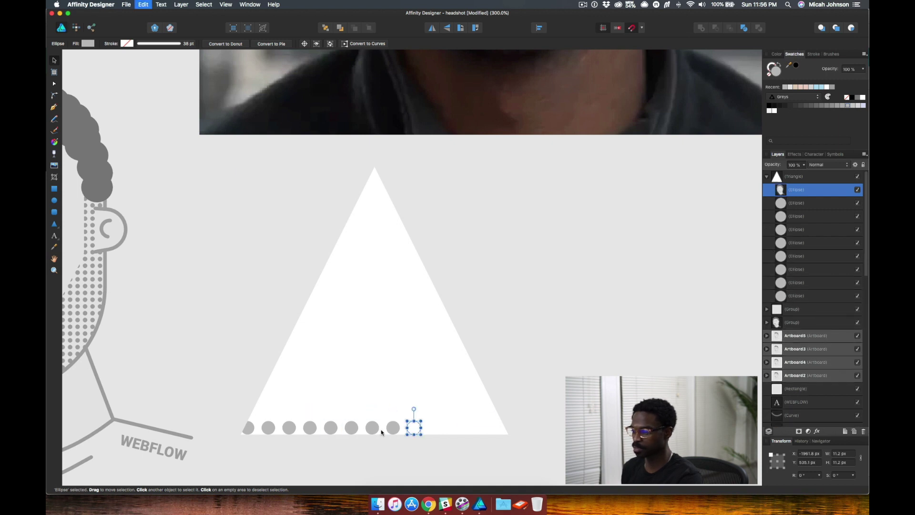
pyautogui.press('super+j')
pyautogui.press('super+j')
pyautogui.press('super+j')
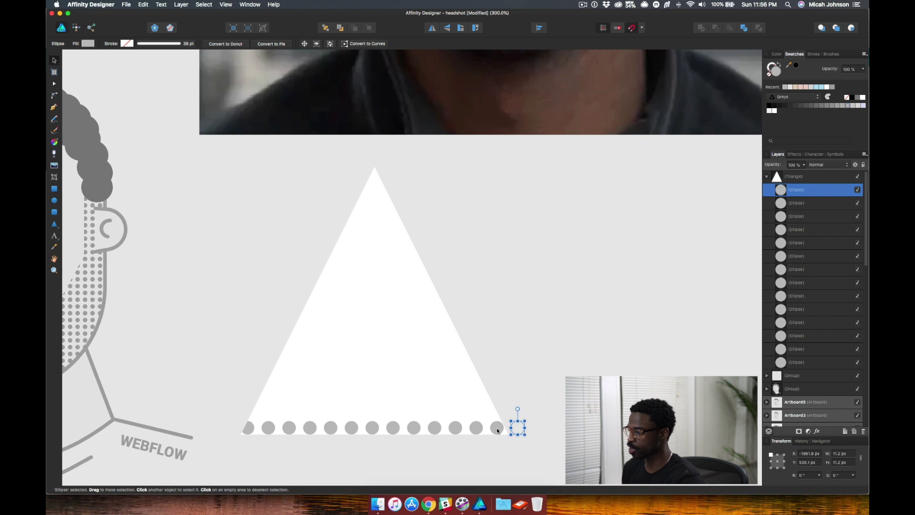
pyautogui.keyDown('shift'); pyautogui.click(817, 363); pyautogui.keyUp('shift')
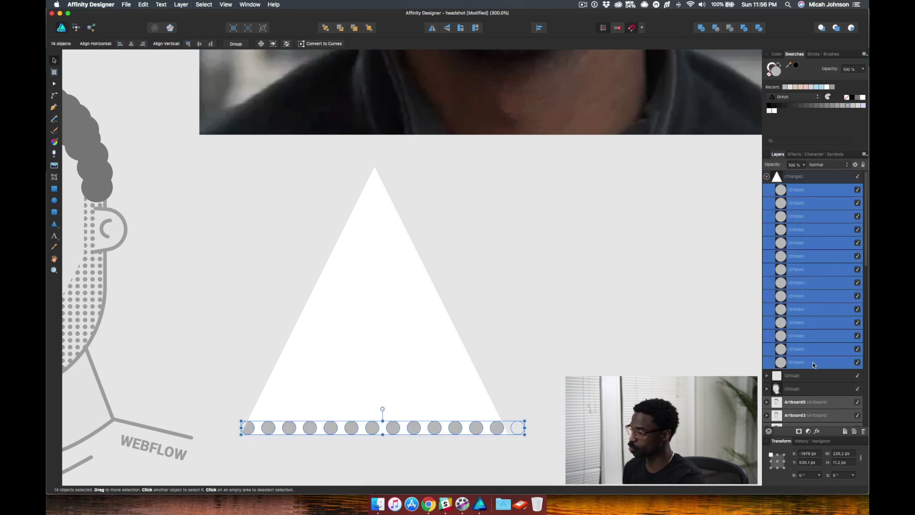
pyautogui.press('super+g')
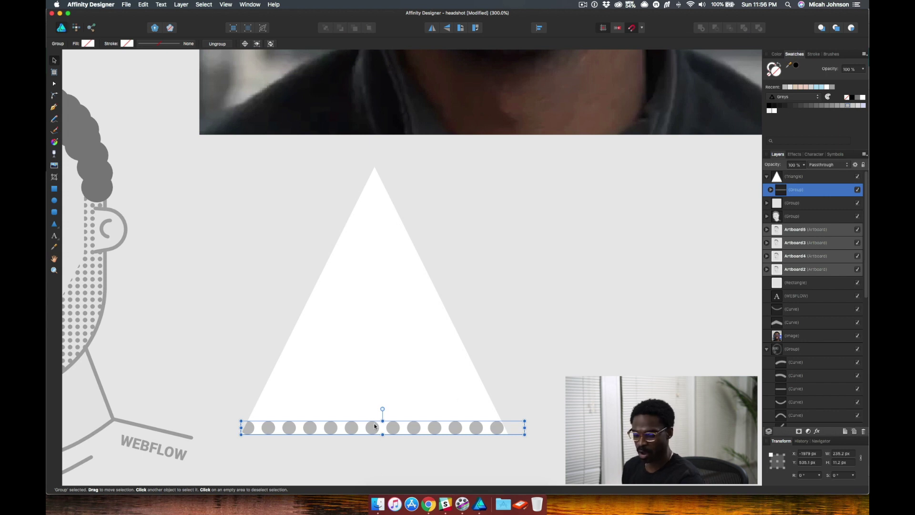
# Step: Try to fill the triangle upward with repeated duplicates of the dot row, each offset up and to the left
pyautogui.moveTo(373, 428); pyautogui.dragTo(352, 414)
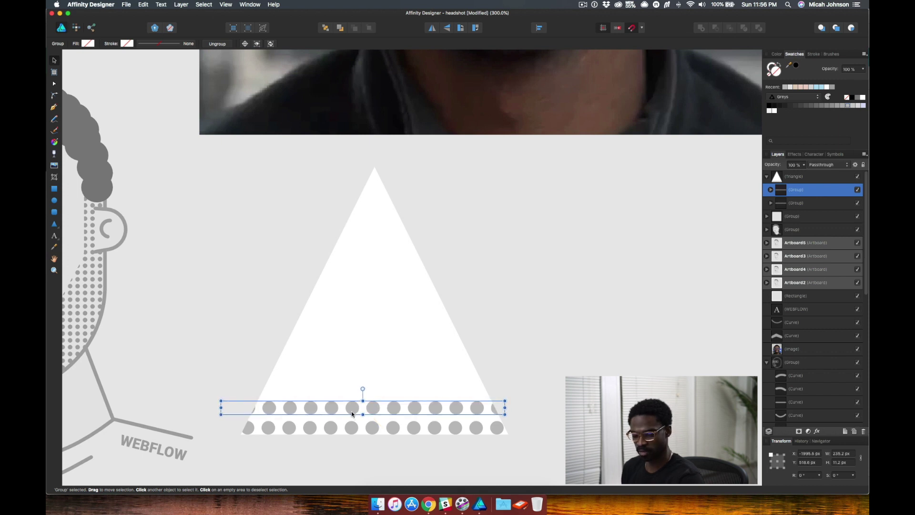
pyautogui.press('space')
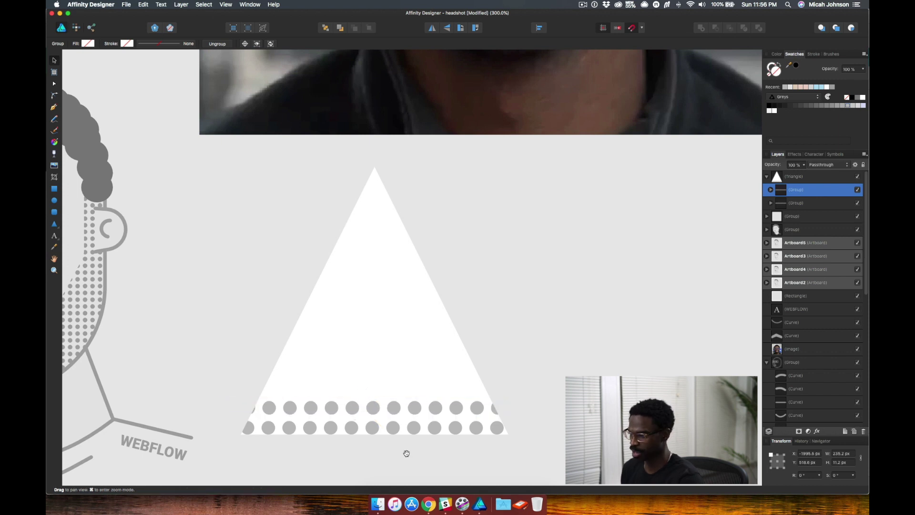
pyautogui.press('space')
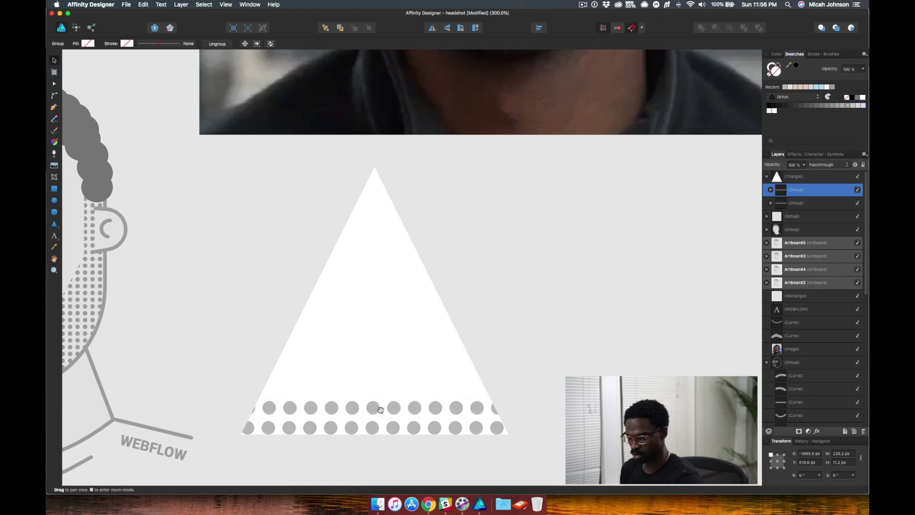
pyautogui.moveTo(369, 405)
pyautogui.mouseDown()
pyautogui.moveTo(373, 421)
pyautogui.moveTo(358, 408)
pyautogui.mouseUp()
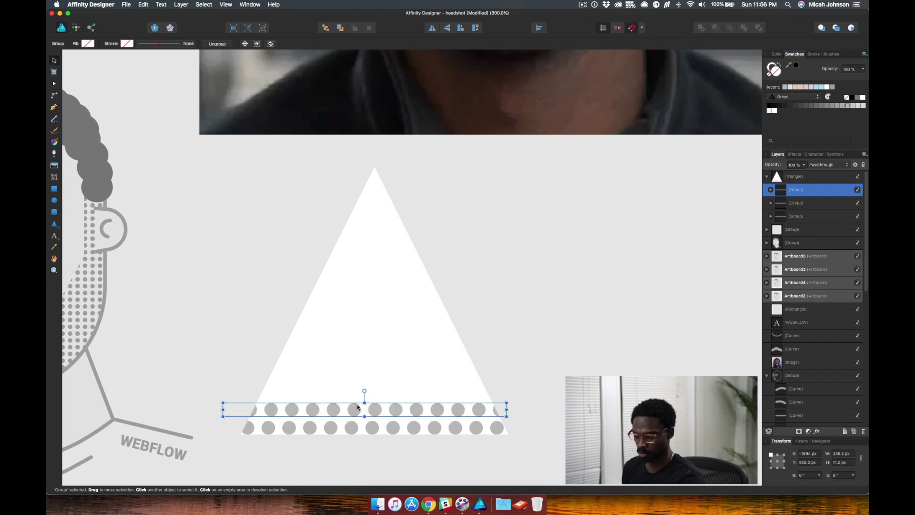
pyautogui.press('super+j')
pyautogui.press('super+j')
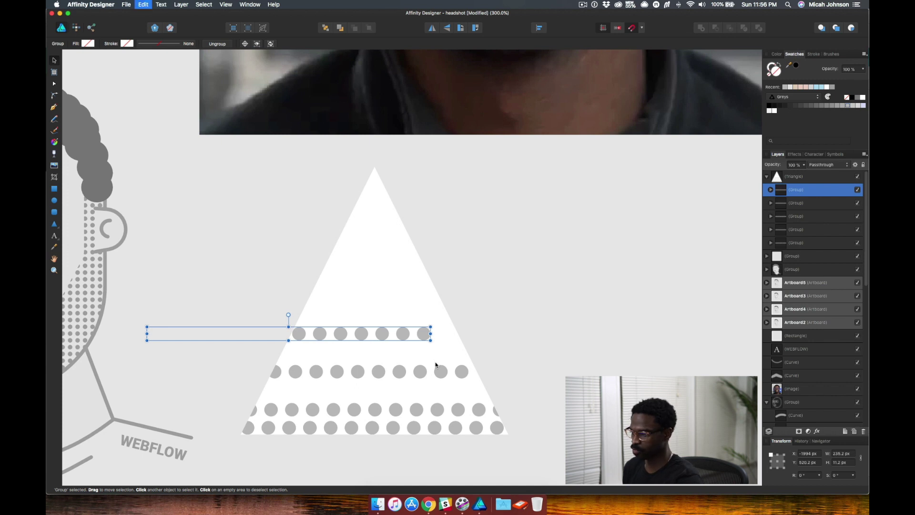
# Step: Delete the unevenly spaced rows, and undo back to the dots along the triangle's base
pyautogui.press('Delete')
pyautogui.click(410, 368)
pyautogui.press('Delete')
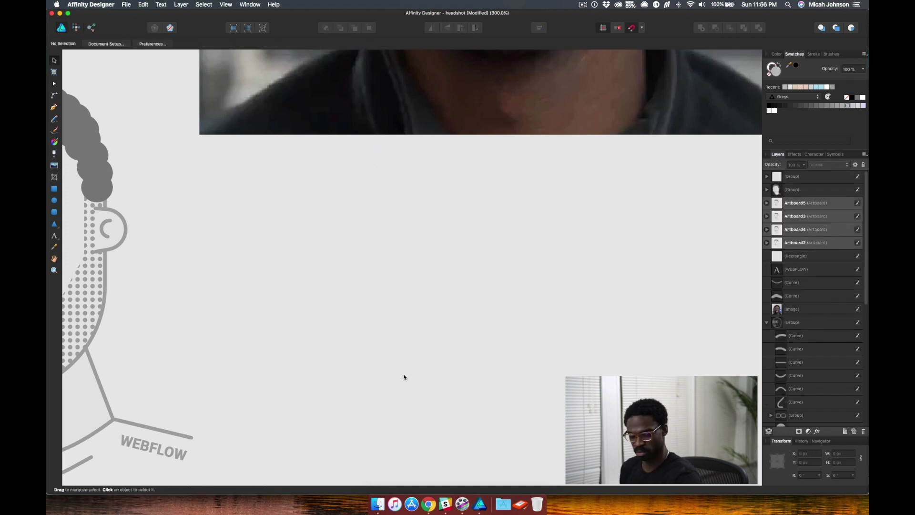
pyautogui.press('super+z')
pyautogui.press('super+d')
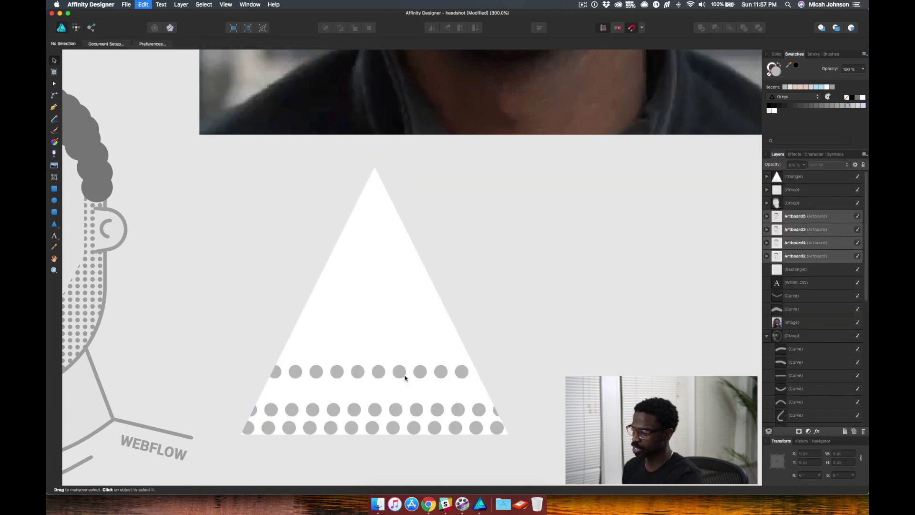
pyautogui.press('super+z')
pyautogui.press('super+z')
pyautogui.press('super+z')
pyautogui.press('super+z')
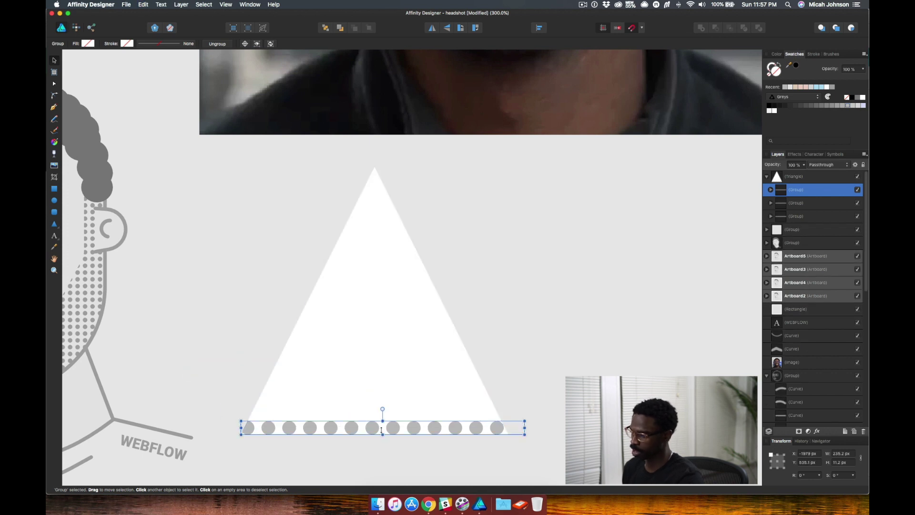
# Step: Remove the two surplus row groups nested in the triangle and select the remaining dot row
pyautogui.click(801, 205)
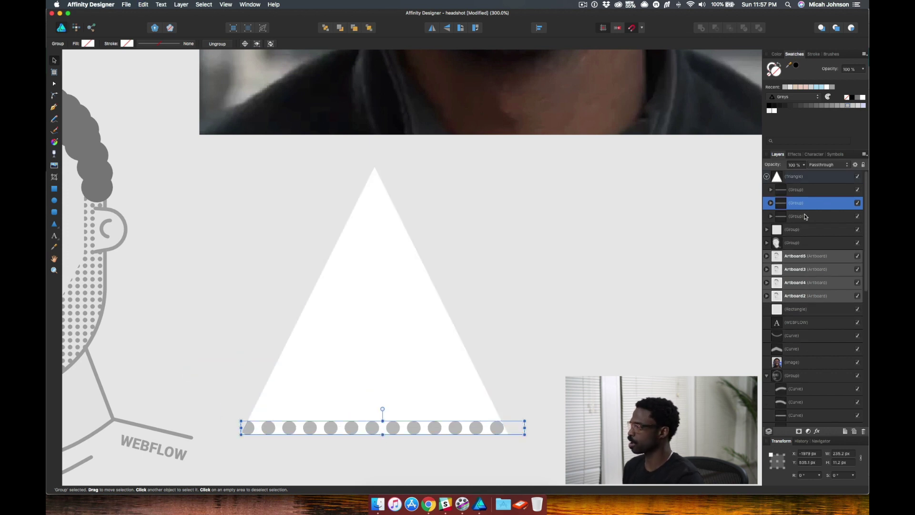
pyautogui.keyDown('shift'); pyautogui.click(805, 216); pyautogui.keyUp('shift')
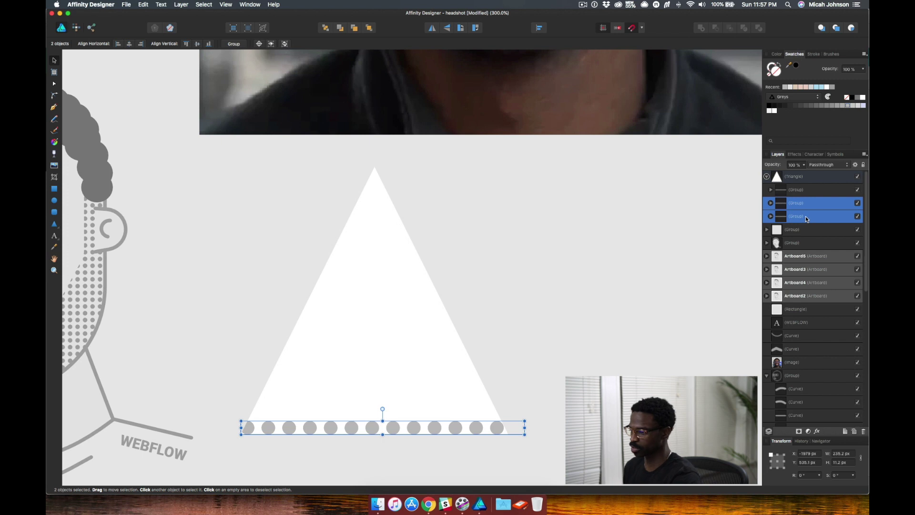
pyautogui.press('super+g')
pyautogui.click(802, 191)
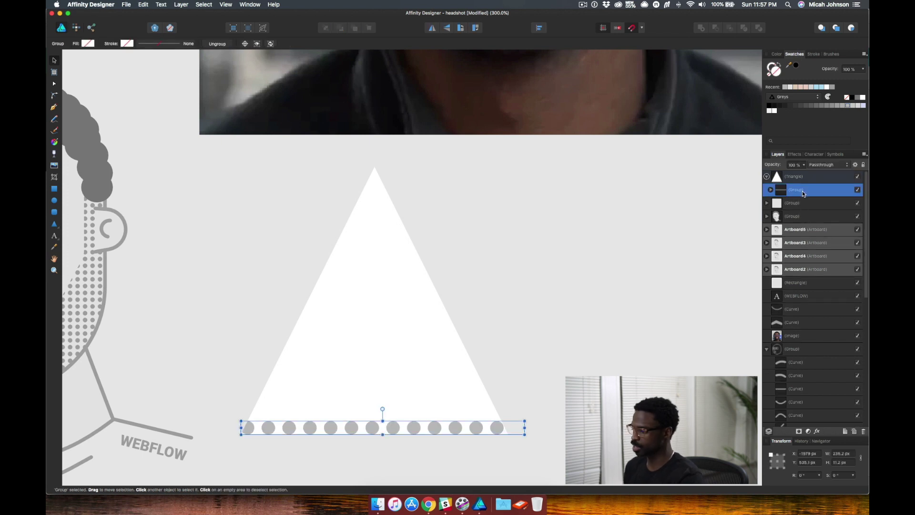
# Step: Fill the triangle upward with evenly offset duplicates of the dot row, each up and to the left, making 12 rows
pyautogui.moveTo(355, 427); pyautogui.dragTo(335, 409)
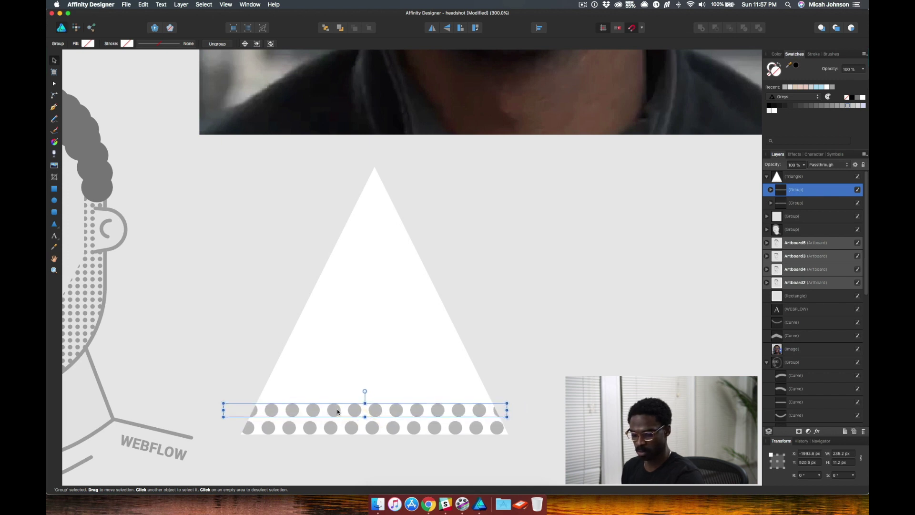
pyautogui.press('super+j')
pyautogui.press('super+j')
pyautogui.press('super+j')
pyautogui.press('super+j')
pyautogui.press('super+j')
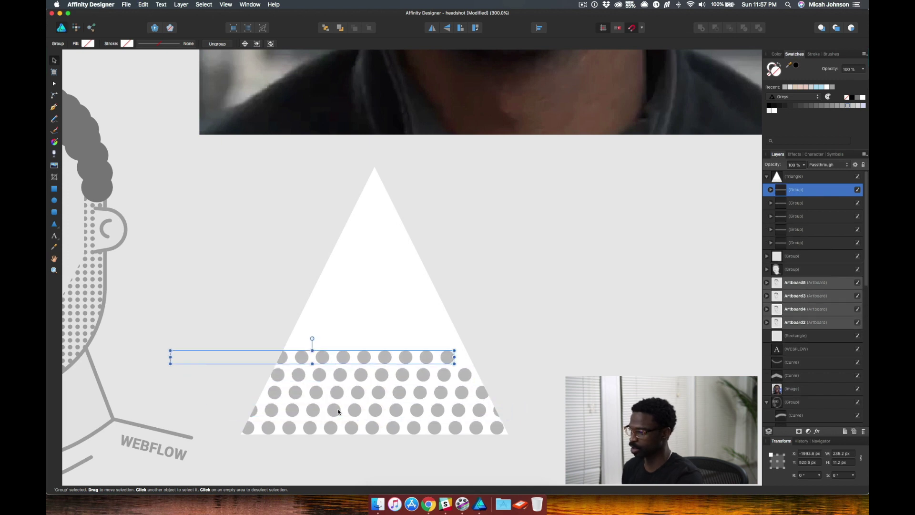
pyautogui.press('super+j')
pyautogui.press('super+j')
pyautogui.press('super+j')
pyautogui.press('super+j')
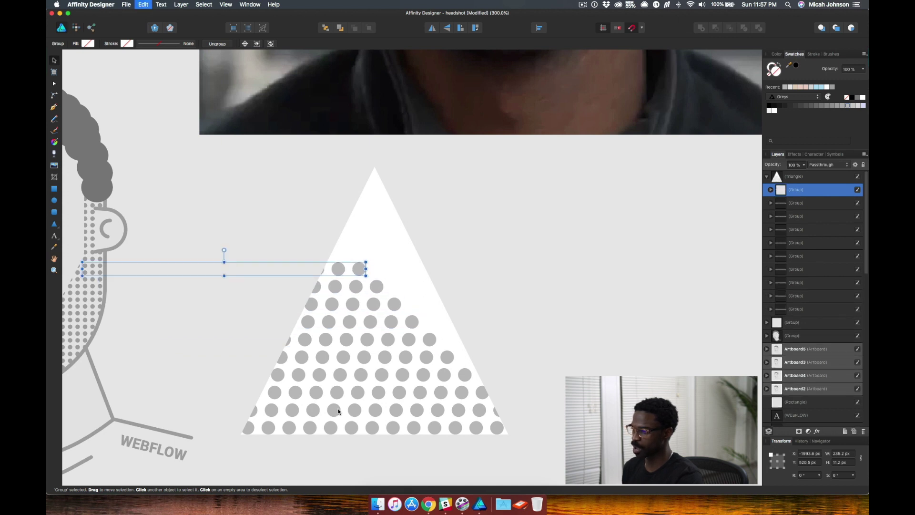
pyautogui.press('super+j')
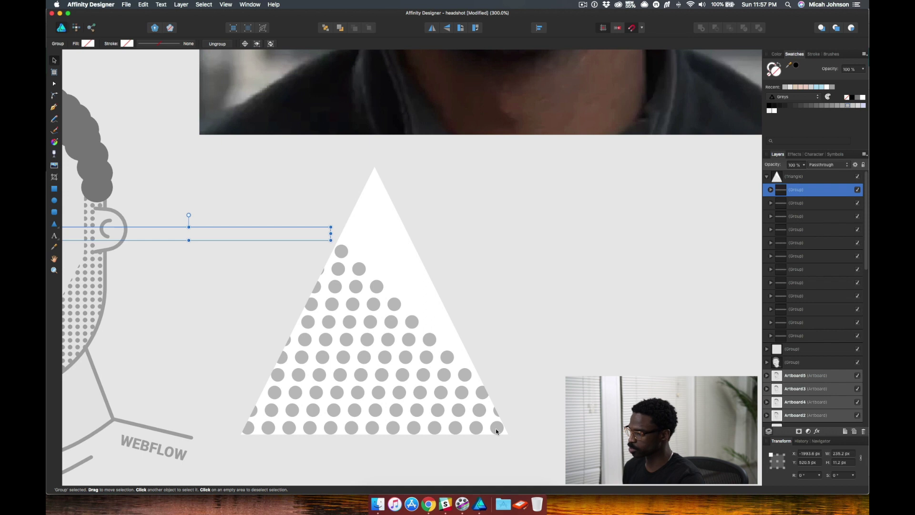
# Step: Group all 12 dot rows nested inside the triangle into one block
pyautogui.keyDown('shift'); pyautogui.click(813, 333); pyautogui.keyUp('shift')
pyautogui.press('g')
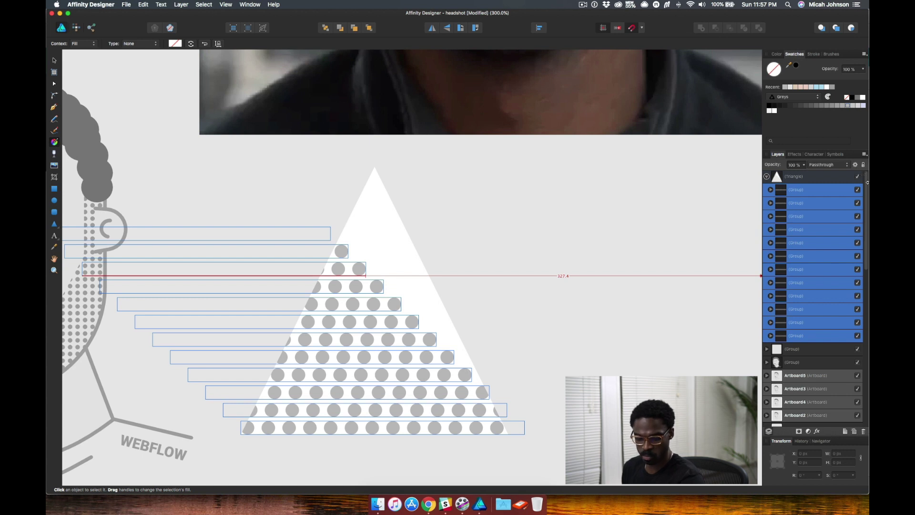
pyautogui.press('super+g')
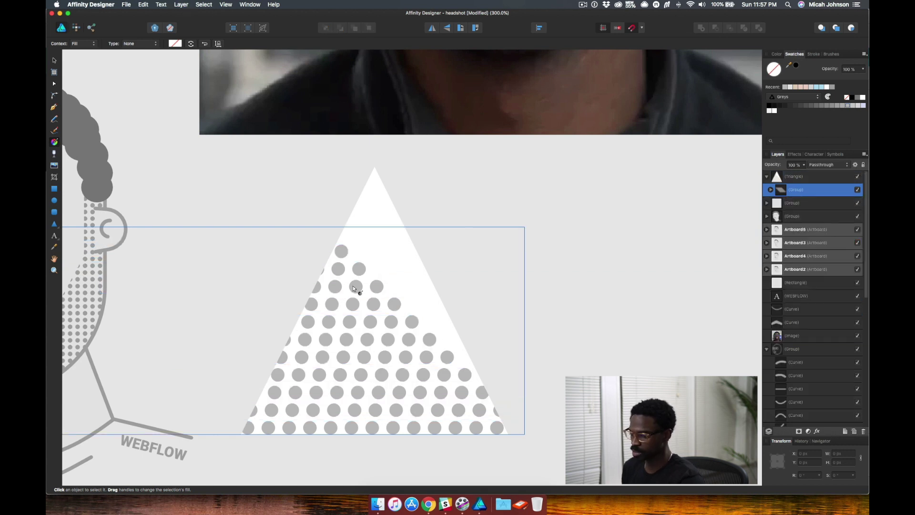
# Step: Duplicate the dot block to the right so it fills the triangle's bare right side, and group the two blocks
pyautogui.press('v')
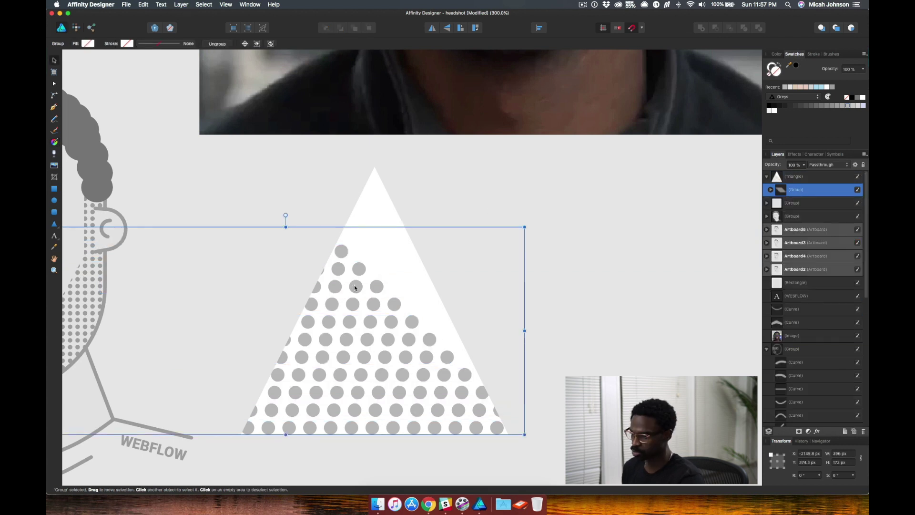
pyautogui.moveTo(361, 288); pyautogui.dragTo(645, 303)
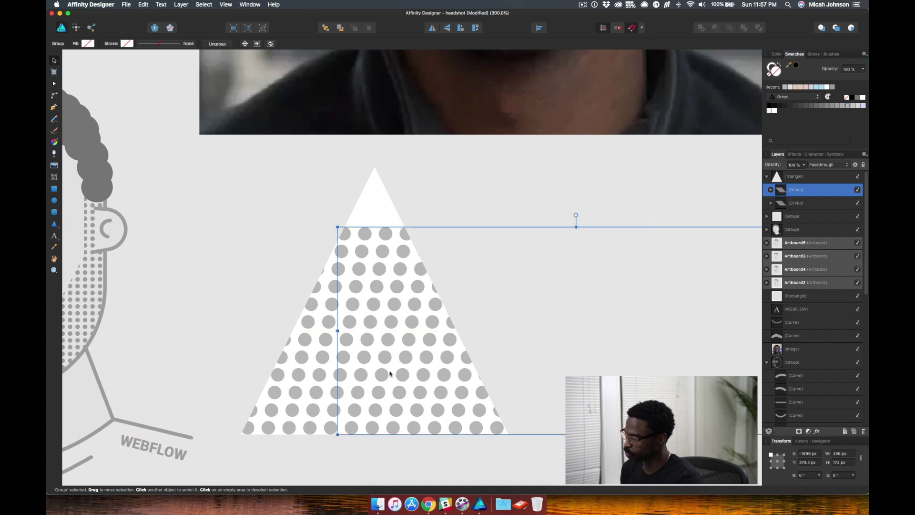
pyautogui.keyDown('shift'); pyautogui.click(816, 204); pyautogui.keyUp('shift')
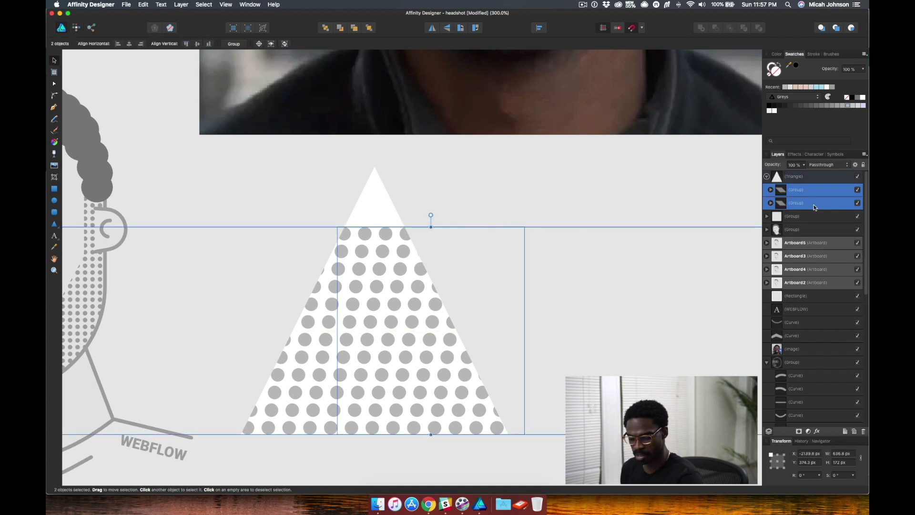
pyautogui.press('super+g')
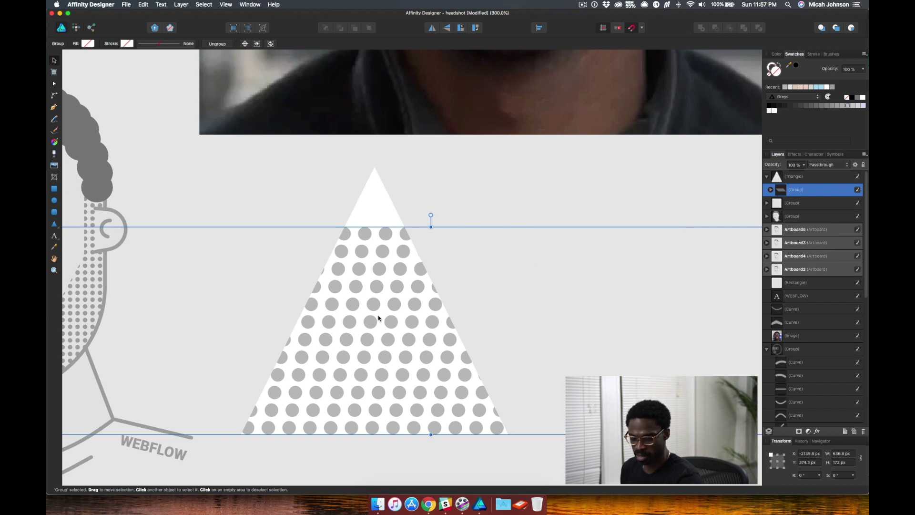
# Step: Duplicate the combined dot block upward to cover the triangle's tip, and fine-tune its spacing from the block below
pyautogui.moveTo(379, 318); pyautogui.dragTo(410, 73)
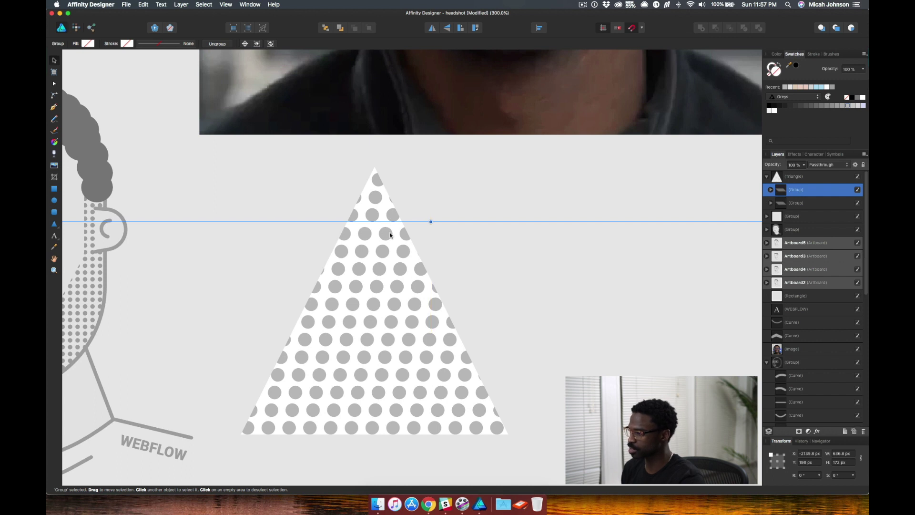
pyautogui.press('Down')
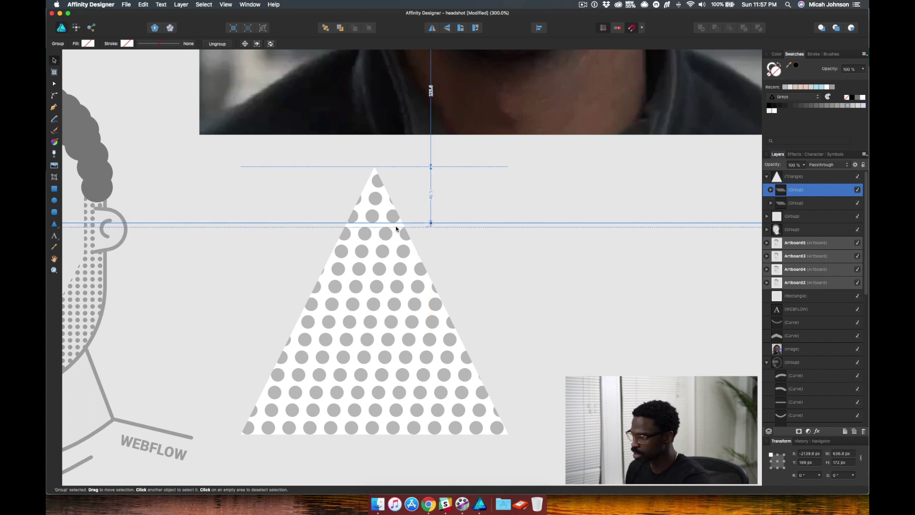
pyautogui.press('Up')
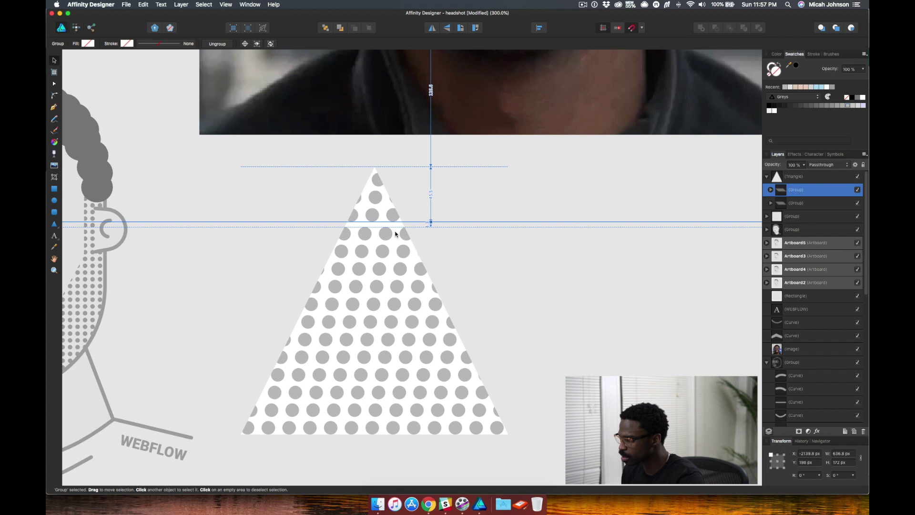
pyautogui.click(389, 239)
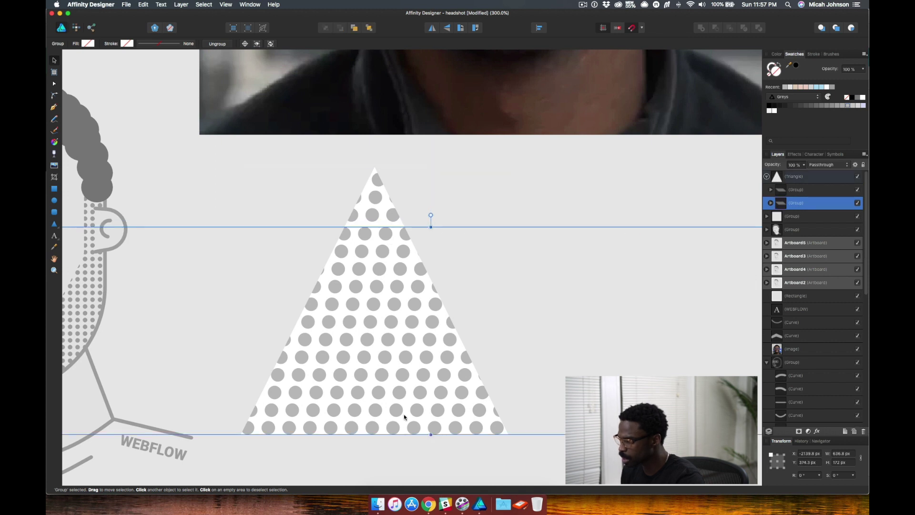
pyautogui.doubleClick(388, 237)
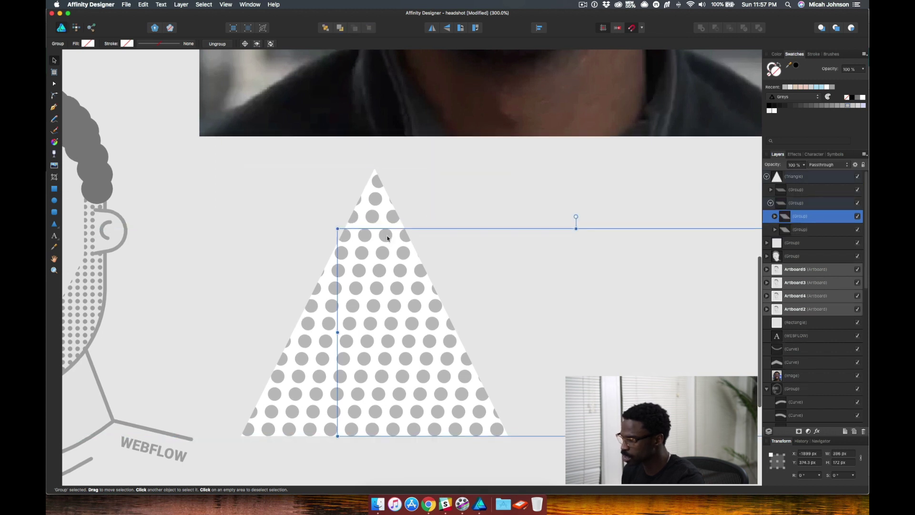
pyautogui.doubleClick(388, 238)
pyautogui.scroll(1, 388, 238)
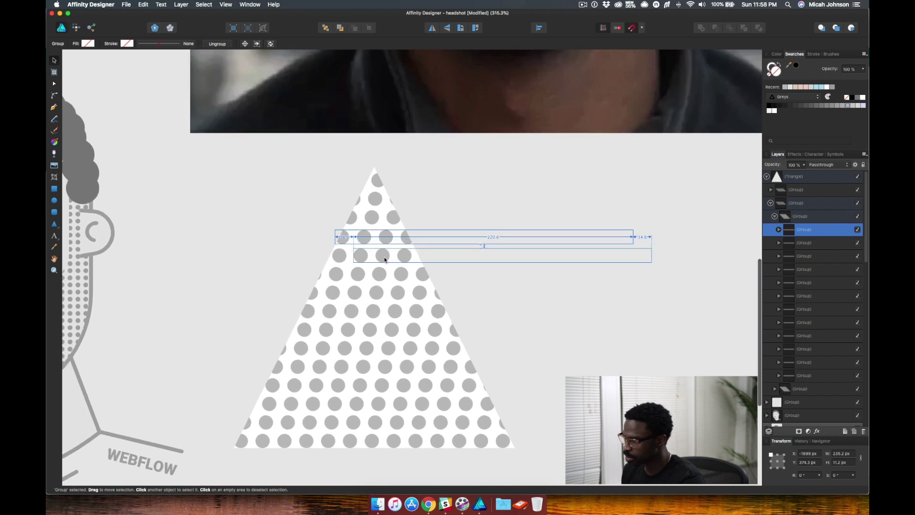
pyautogui.click(386, 224)
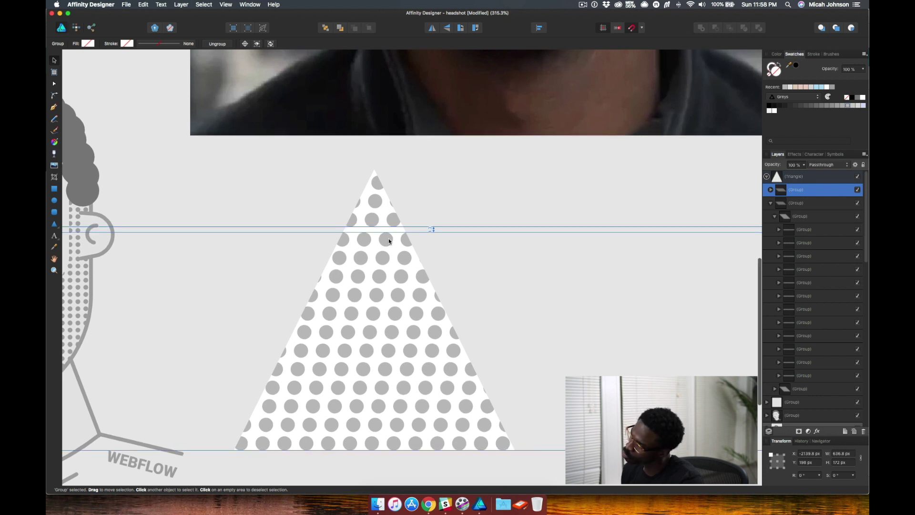
pyautogui.moveTo(403, 221); pyautogui.dragTo(402, 223)
pyautogui.click(497, 233)
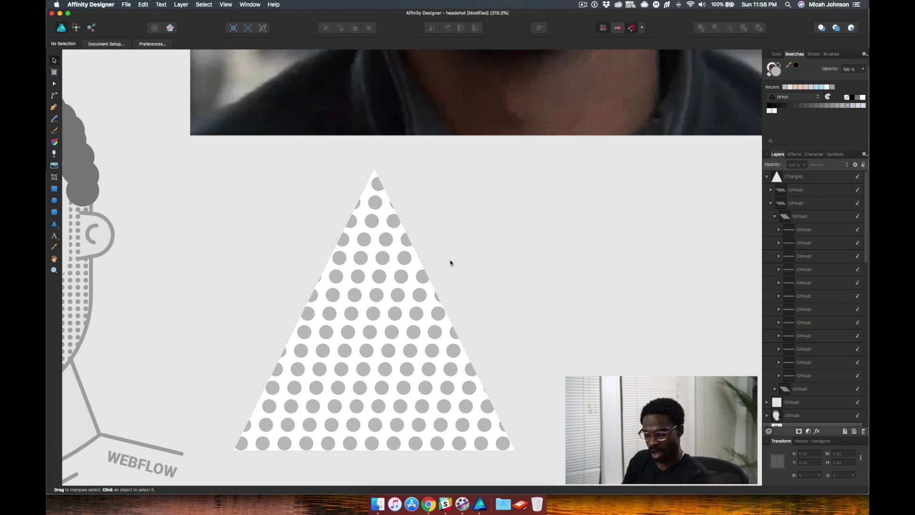
# Step: Group the upper and lower dot blocks inside the triangle into a single pattern
pyautogui.press('super+minus')
pyautogui.press('super+minus')
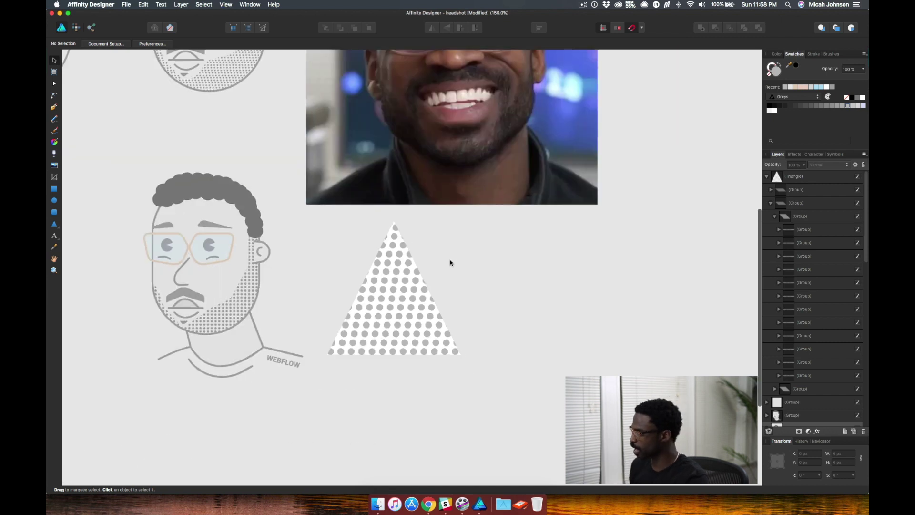
pyautogui.click(788, 204)
pyautogui.click(771, 203)
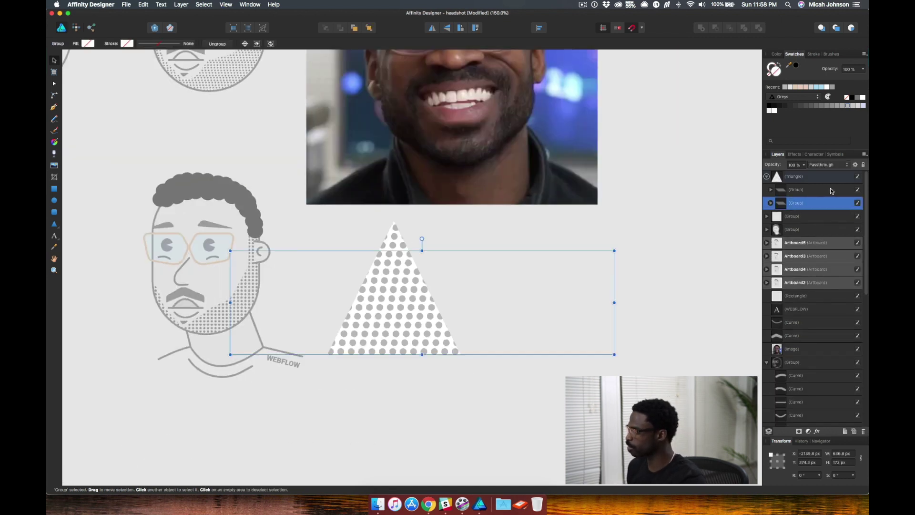
pyautogui.keyDown('shift'); pyautogui.click(831, 189); pyautogui.keyUp('shift')
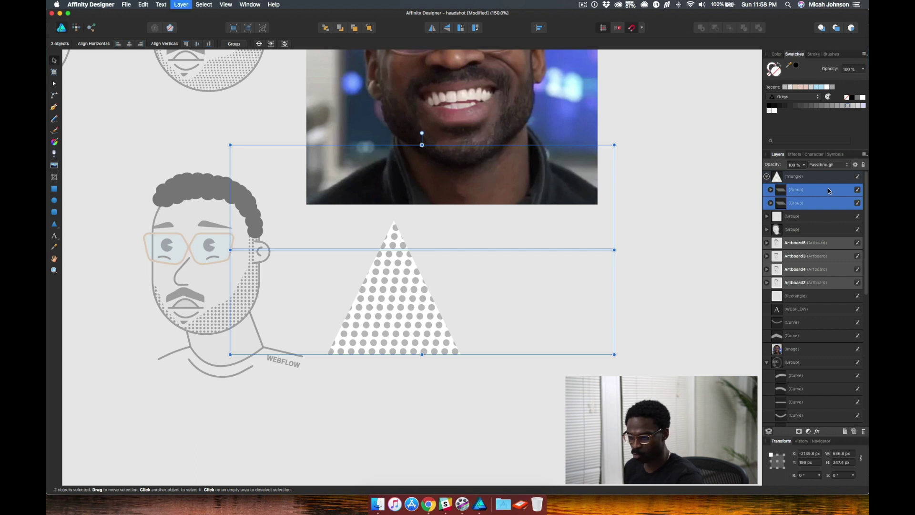
pyautogui.press('super+g')
pyautogui.click(463, 435)
pyautogui.hscroll(5, 405, 299)
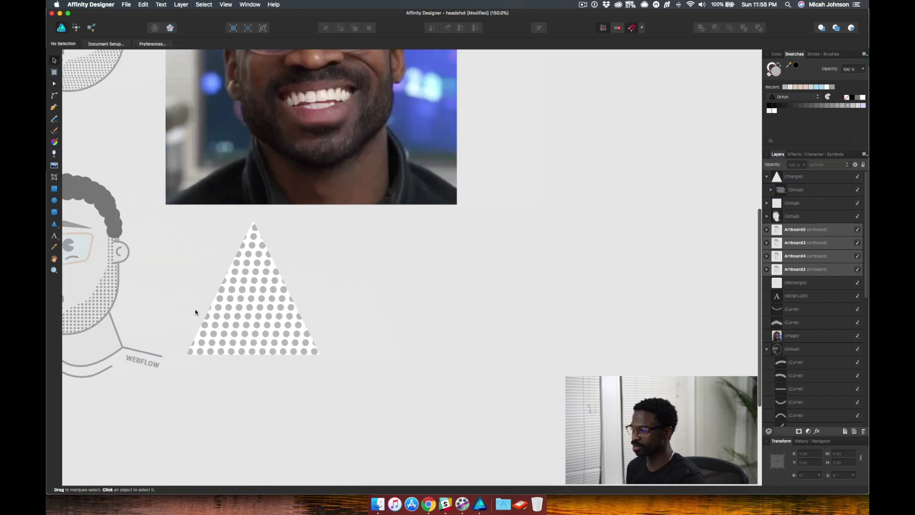
# Step: Paste an unclipped copy of the dot pattern outside the triangle and place it in the empty space to the triangle's right
pyautogui.click(810, 190)
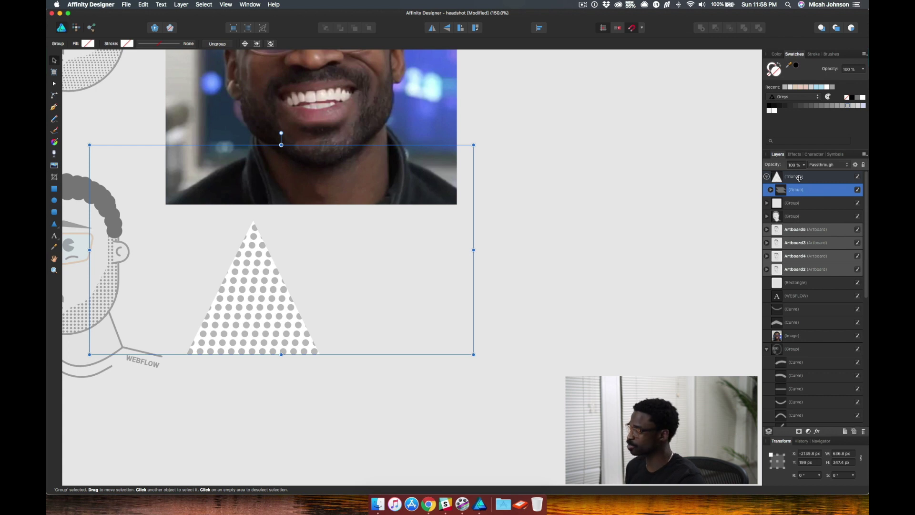
pyautogui.click(772, 179)
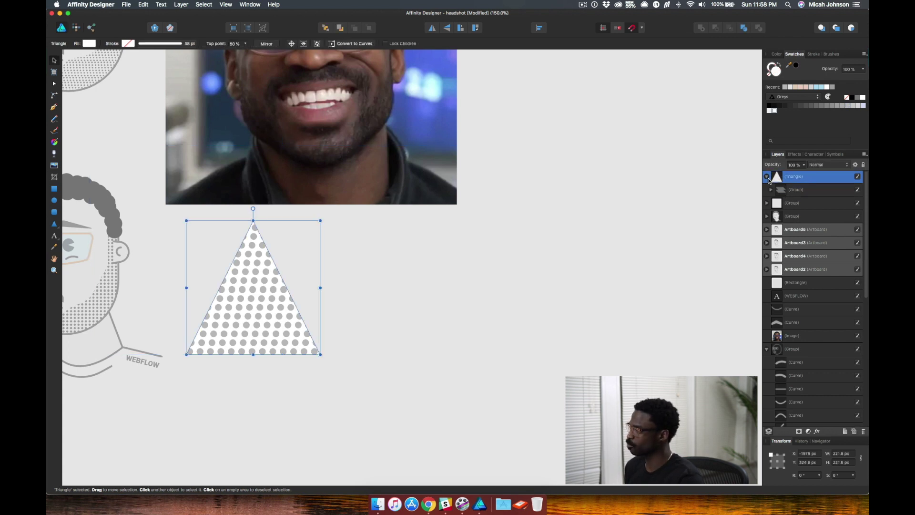
pyautogui.click(767, 177)
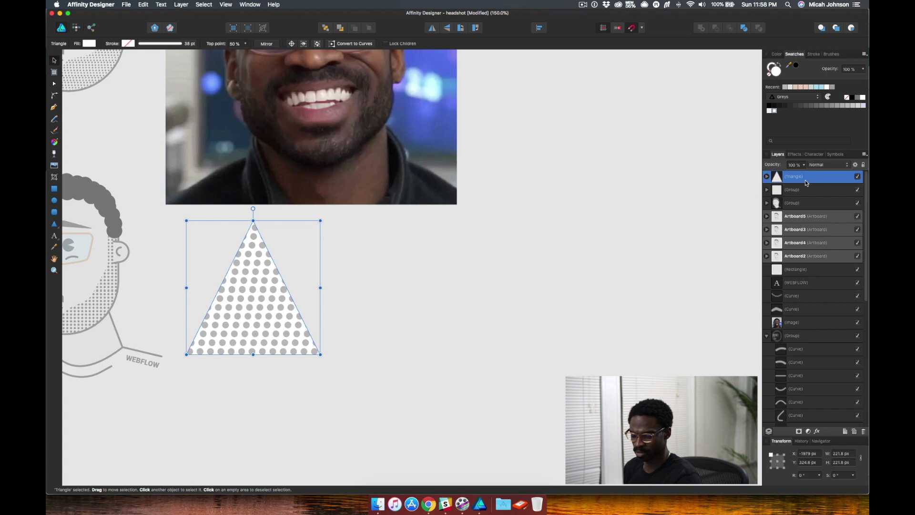
pyautogui.press('super+v')
pyautogui.moveTo(374, 272); pyautogui.dragTo(541, 352)
pyautogui.hscroll(5, 525, 345)
pyautogui.moveTo(468, 347); pyautogui.dragTo(512, 336)
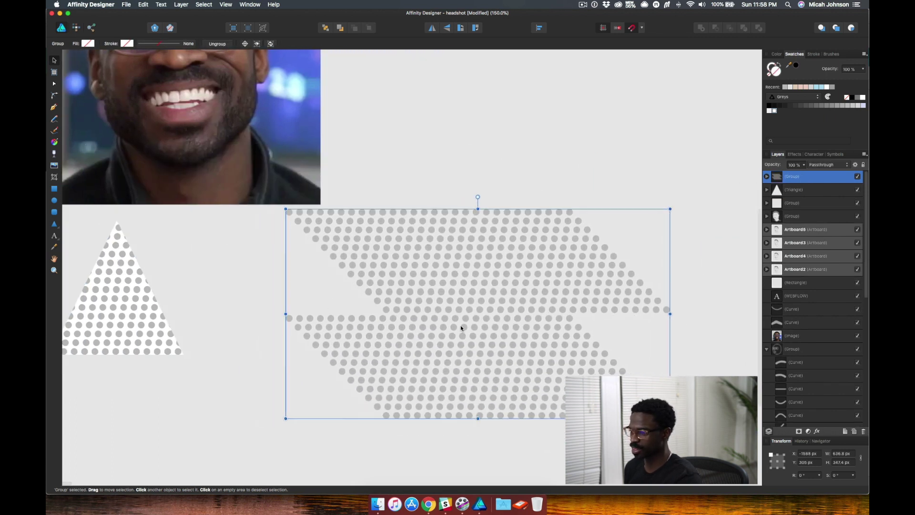
pyautogui.moveTo(411, 321); pyautogui.dragTo(409, 322)
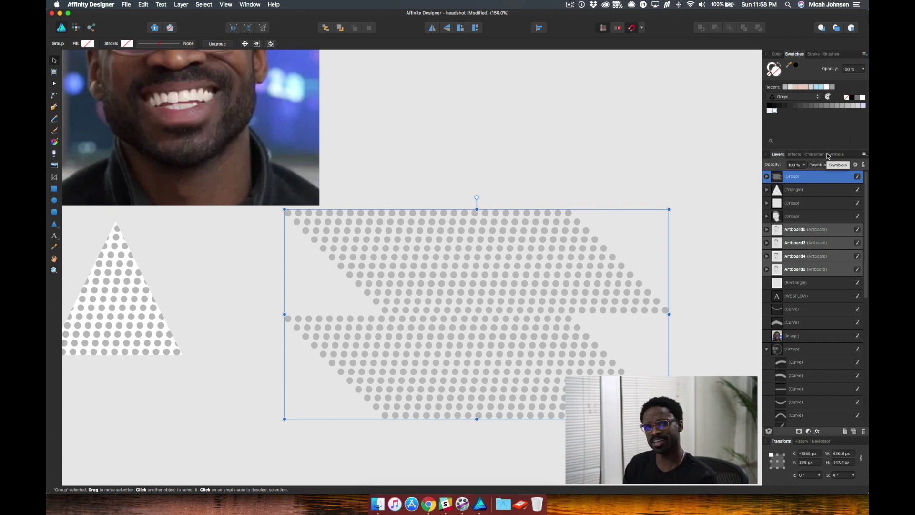
# Step: Examine the finished avatar on the first artboard, including its dotted beard and the version on the neighbouring artboard
pyautogui.click(644, 122)
pyautogui.press('super+minus')
pyautogui.press('super+minus')
pyautogui.press('super+minus')
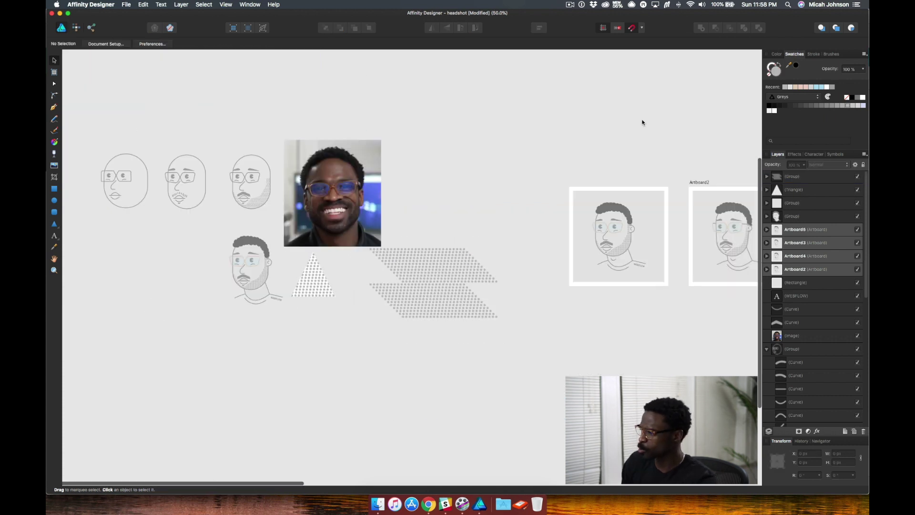
pyautogui.hscroll(5, 633, 196)
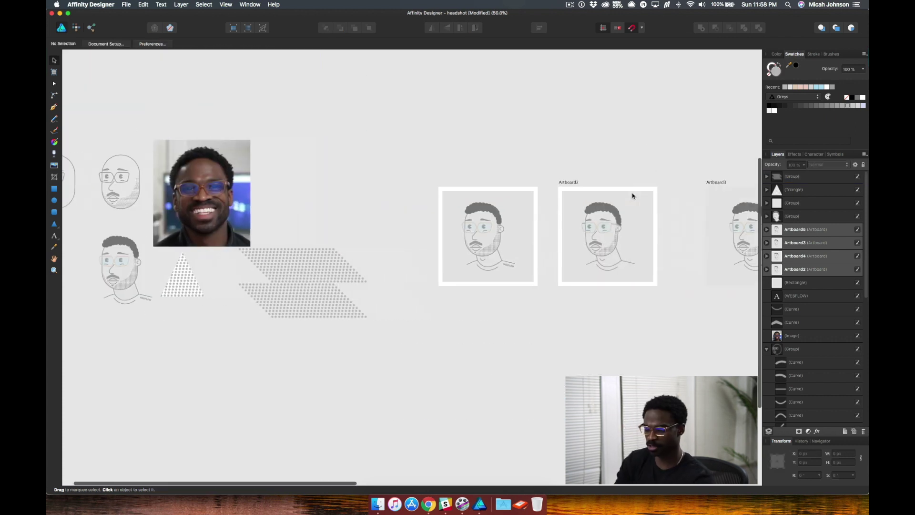
pyautogui.press('super+plus')
pyautogui.press('super+plus')
pyautogui.press('super+plus')
pyautogui.hscroll(5, 595, 193)
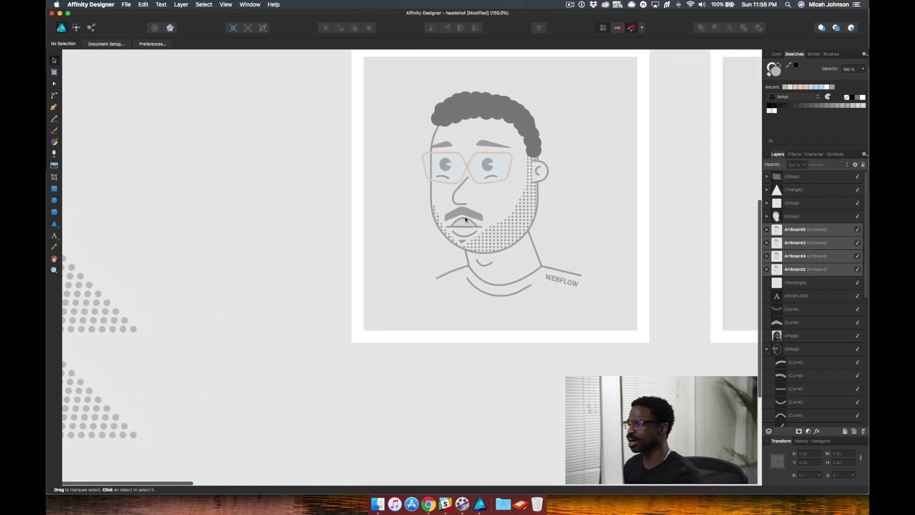
pyautogui.scroll(3, 465, 230)
pyautogui.hscroll(2, 464, 230)
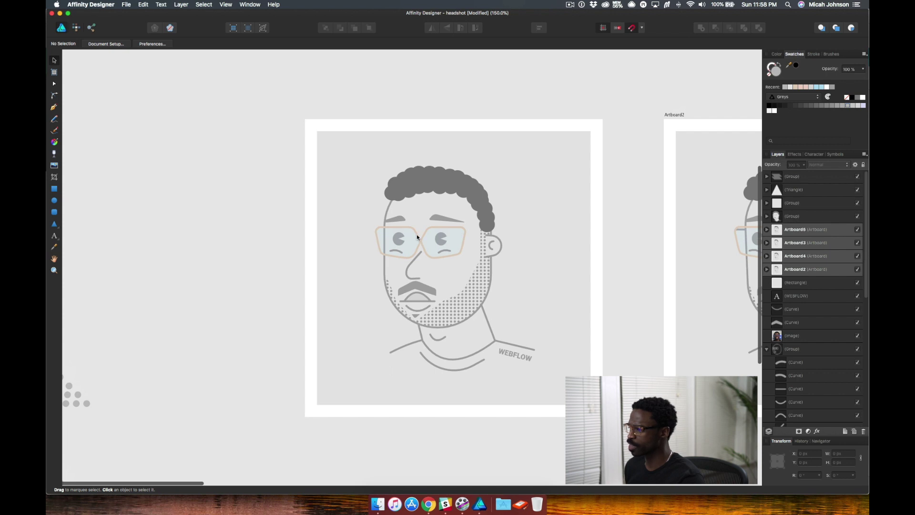
pyautogui.hscroll(5, 418, 237)
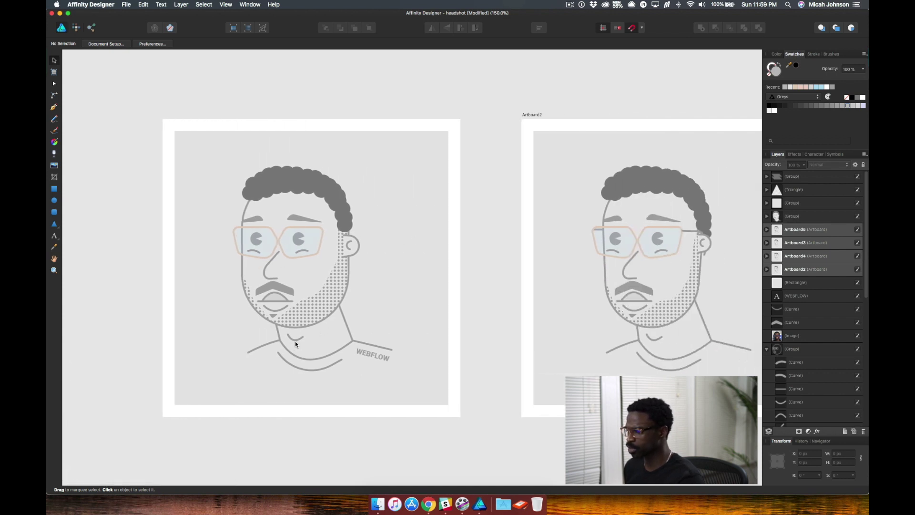
# Step: Compare the working avatar beside the dotted triangle with the artboard versions, ending on the one in Artboard2
pyautogui.hscroll(-20, 333, 341)
pyautogui.scroll(4, 334, 342)
pyautogui.scroll(-4, 334, 345)
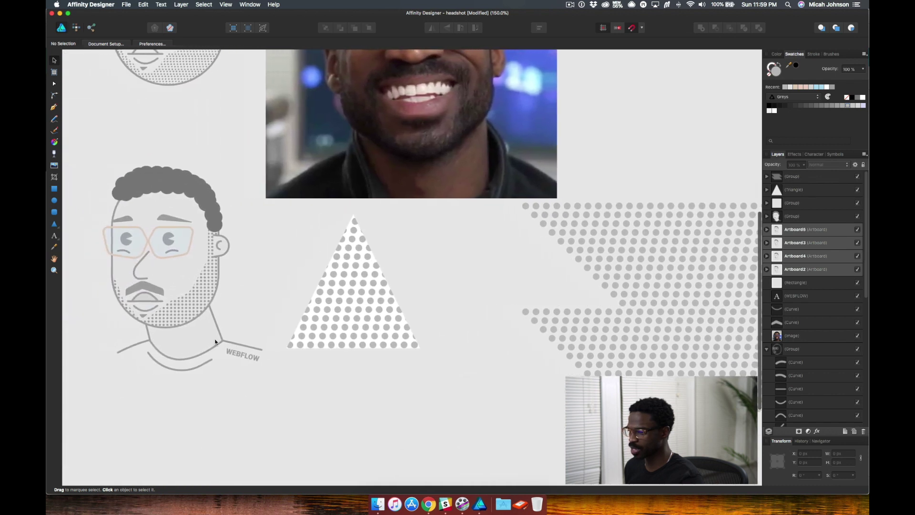
pyautogui.hscroll(10, 353, 365)
pyautogui.scroll(8, 364, 365)
pyautogui.hscroll(1, 344, 333)
pyautogui.scroll(1, 296, 256)
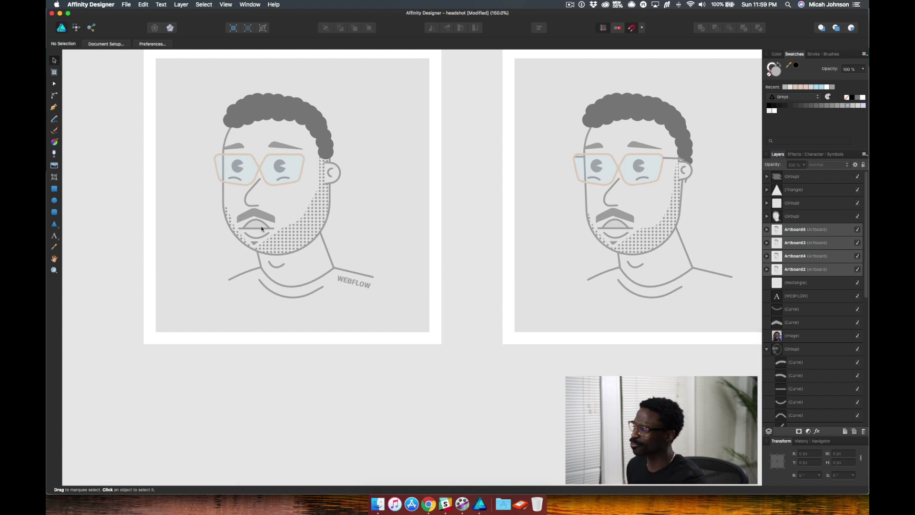
pyautogui.hscroll(5, 423, 221)
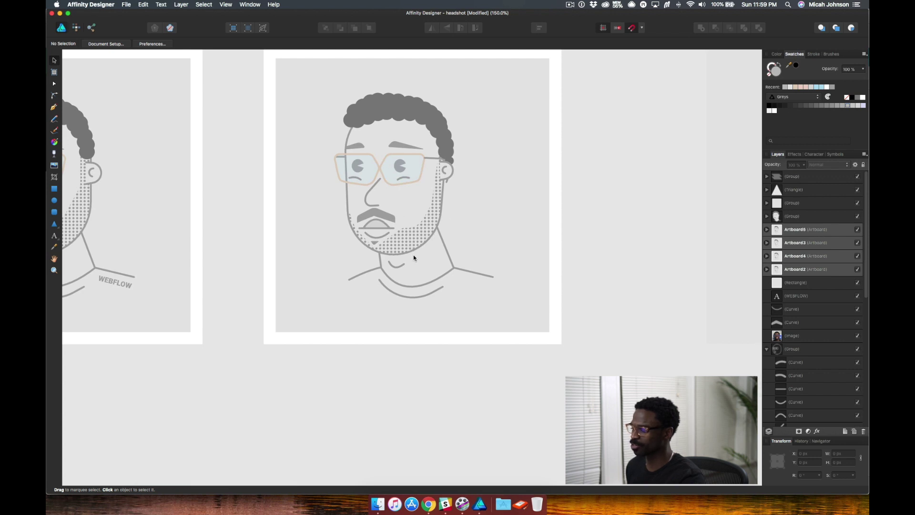
# Step: Compare the avatar variants from Artboard2 through the last artboard, examining the different moustache shapes
pyautogui.hscroll(3, 412, 252)
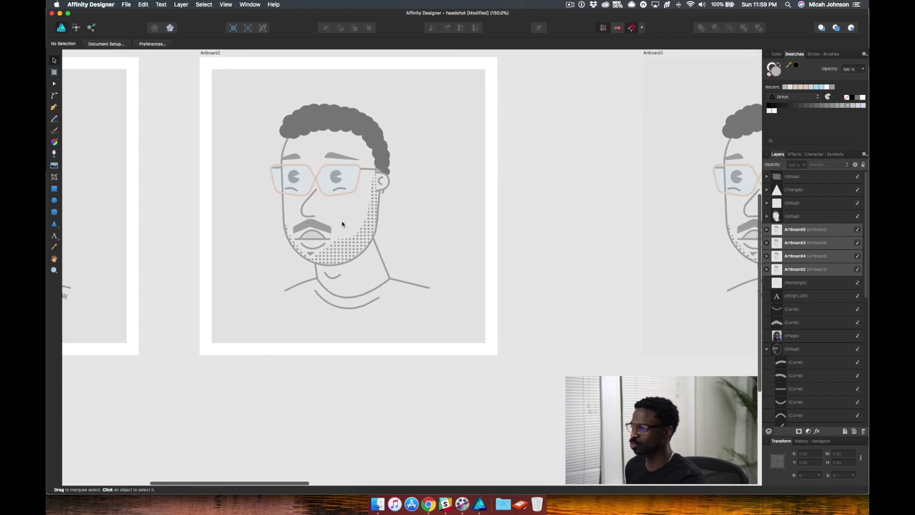
pyautogui.hscroll(-4, 259, 187)
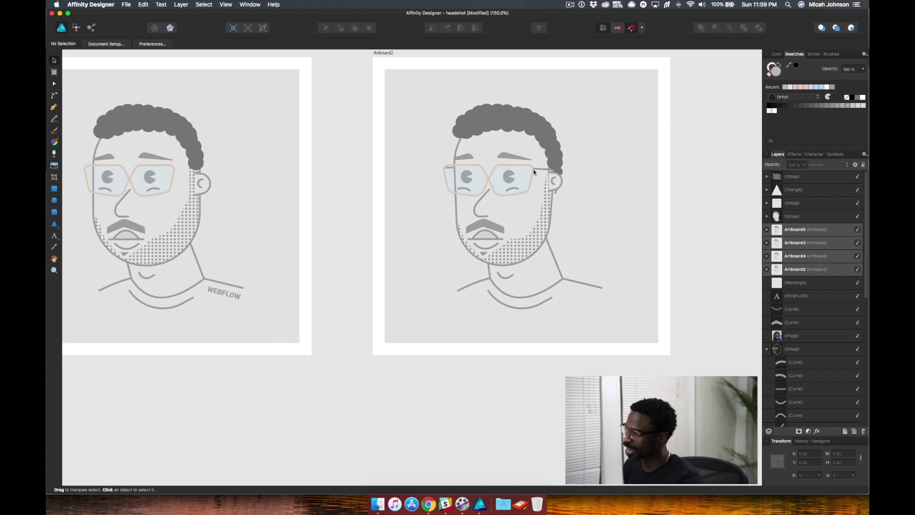
pyautogui.hscroll(7, 510, 172)
pyautogui.hscroll(7, 507, 173)
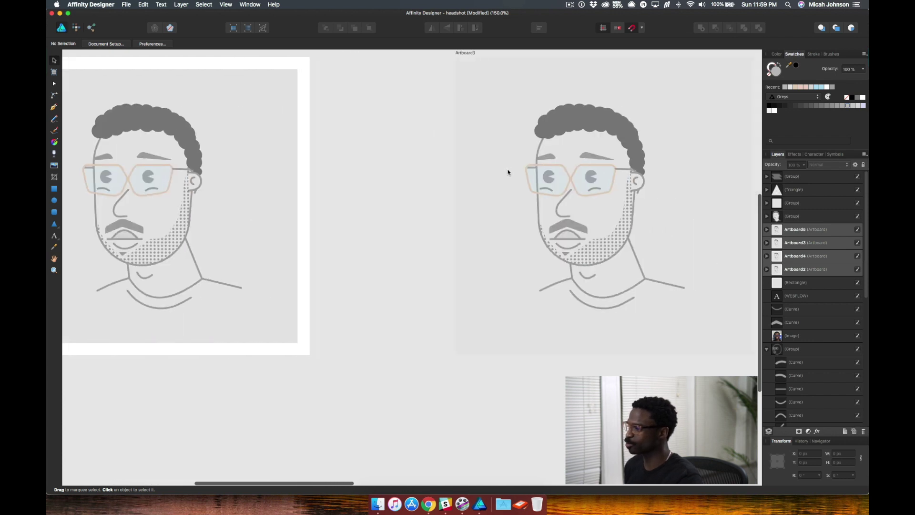
pyautogui.hscroll(2, 476, 222)
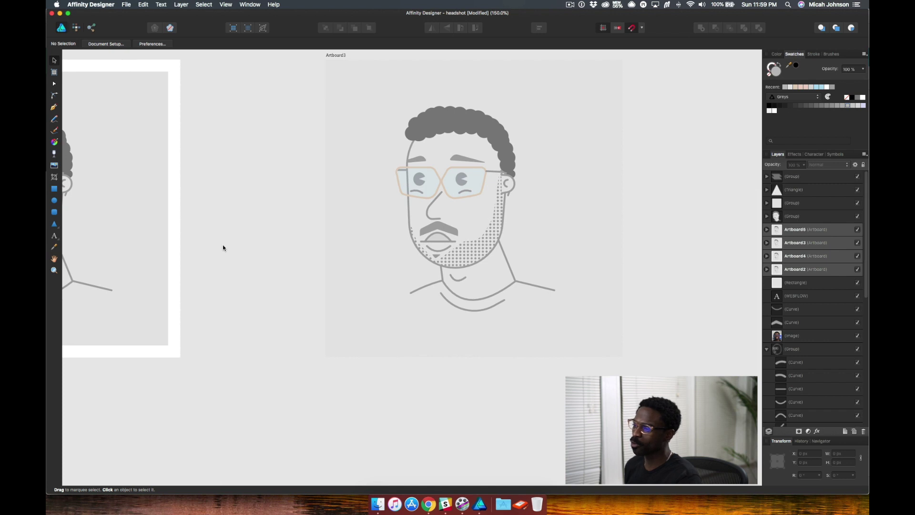
pyautogui.hscroll(6, 571, 222)
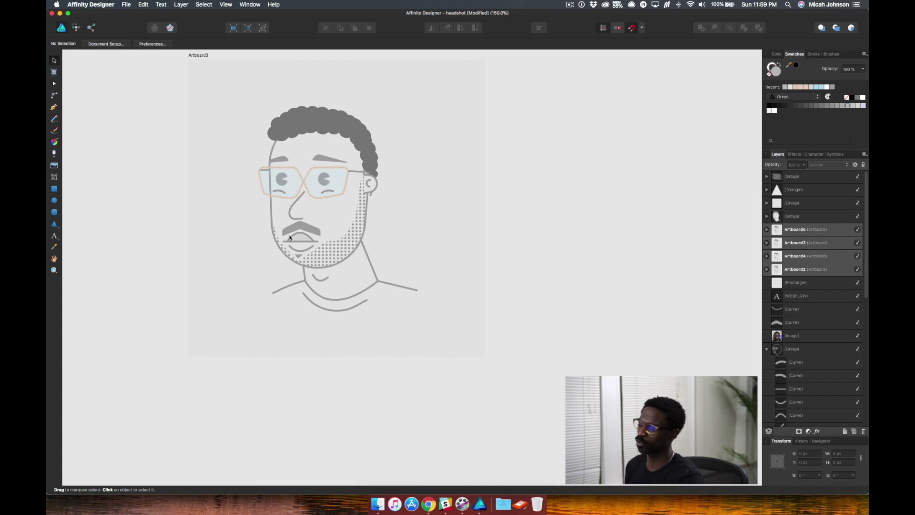
pyautogui.hscroll(10, 301, 232)
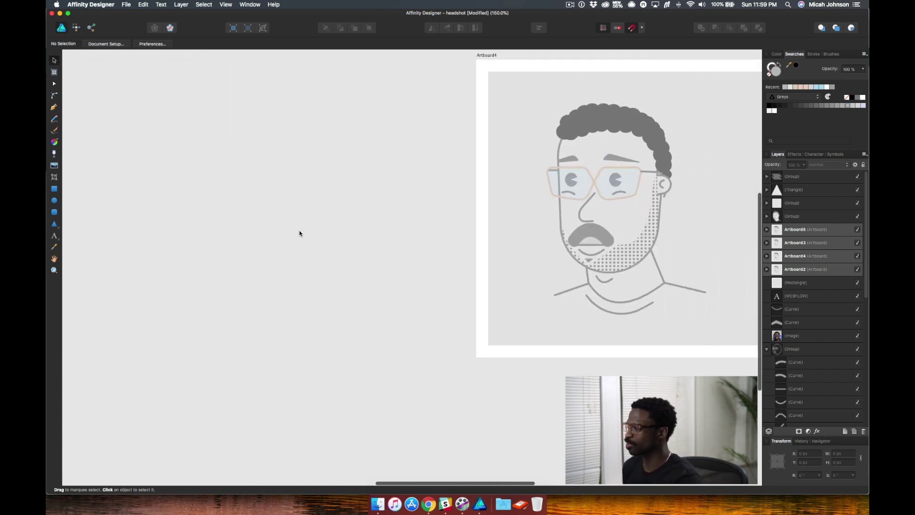
pyautogui.hscroll(-10, 297, 233)
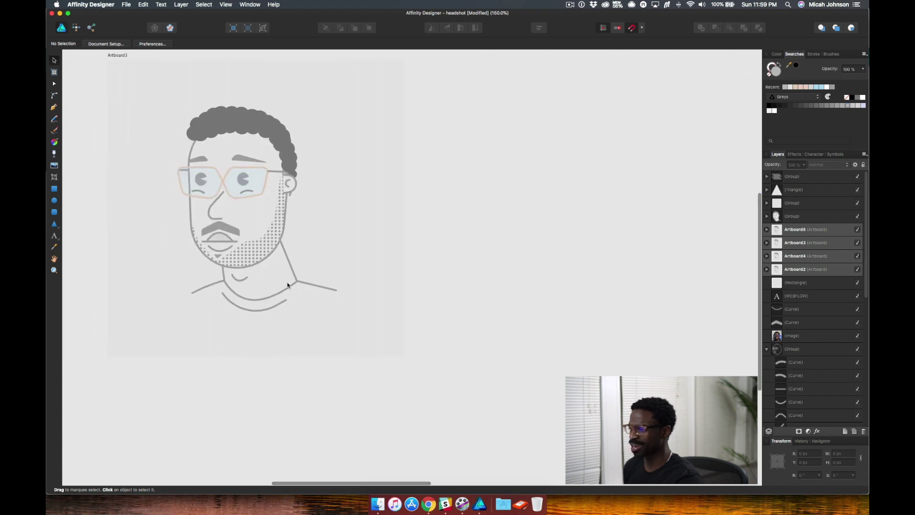
pyautogui.hscroll(10, 300, 258)
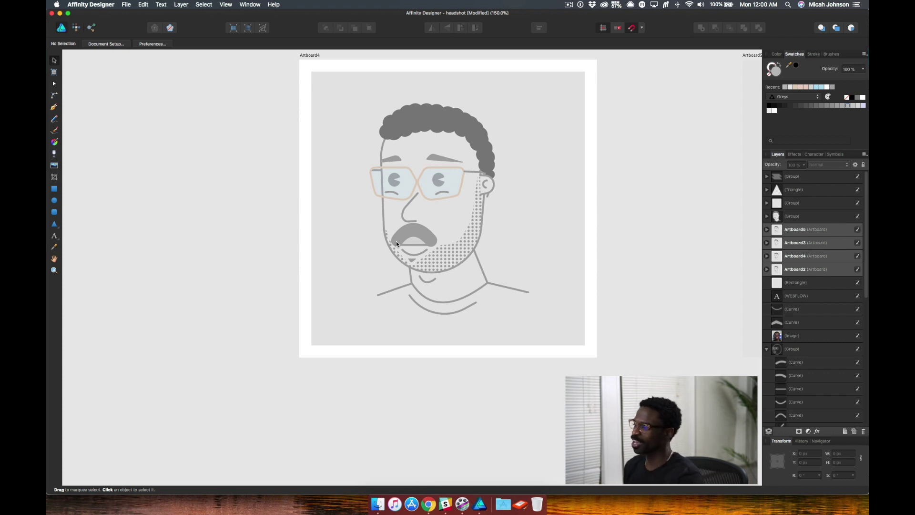
pyautogui.hscroll(15, 396, 241)
pyautogui.scroll(1, 401, 245)
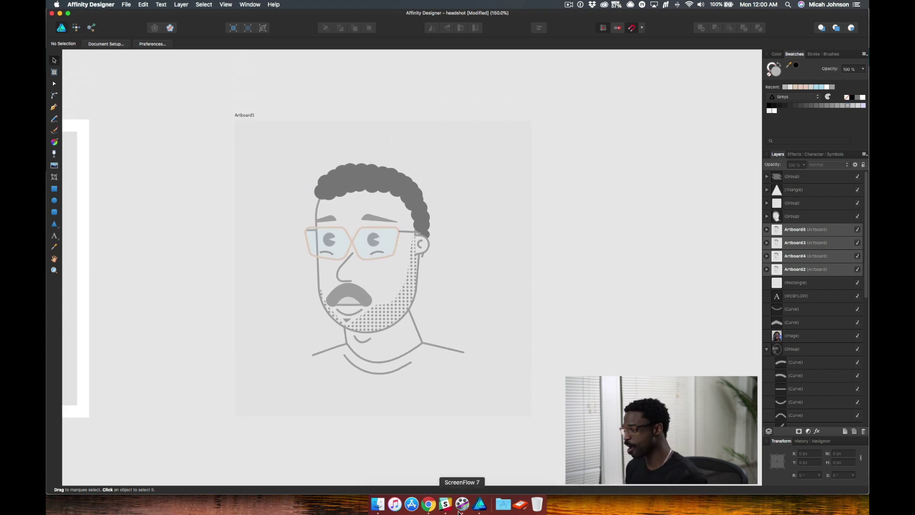
# Step: Switch to Chrome and examine how the avatar is used in the hero section of the mister website
pyautogui.click(429, 504)
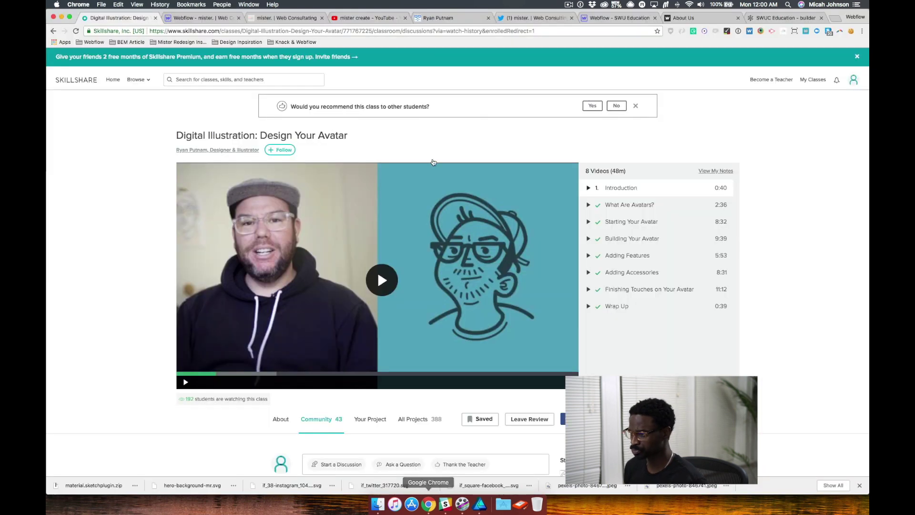
pyautogui.click(264, 19)
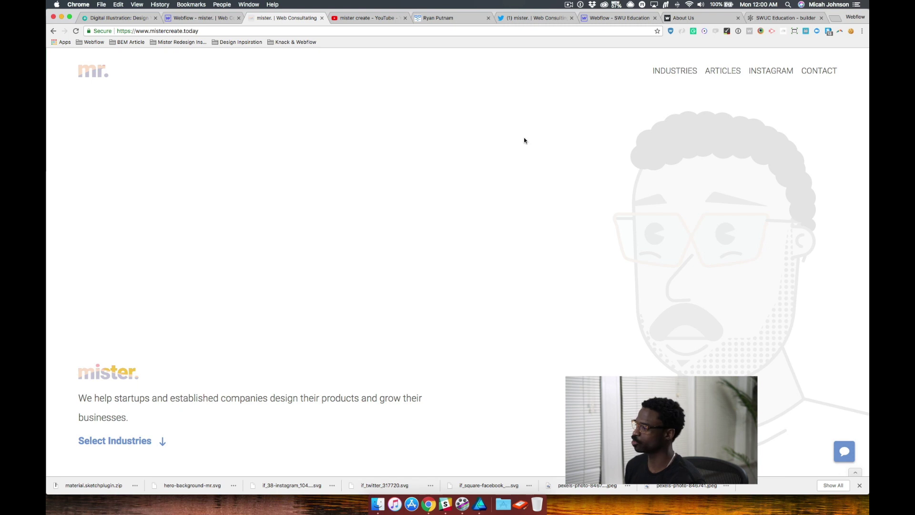
pyautogui.scroll(-2, 529, 170)
pyautogui.scroll(2, 531, 172)
pyautogui.scroll(-5, 530, 172)
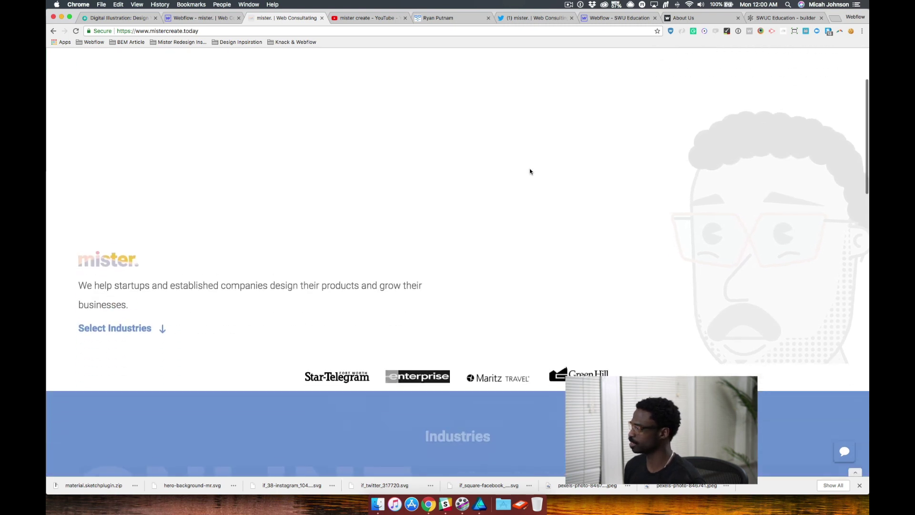
pyautogui.scroll(1, 530, 171)
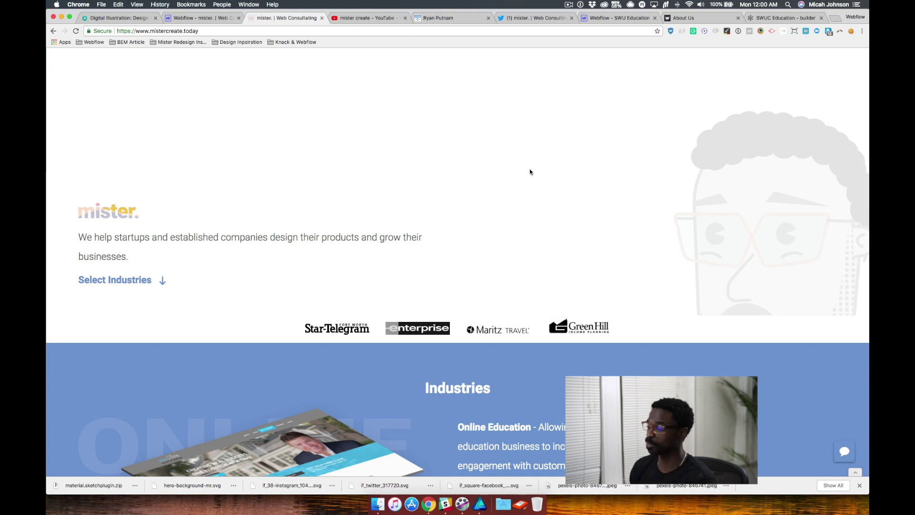
pyautogui.scroll(3, 590, 187)
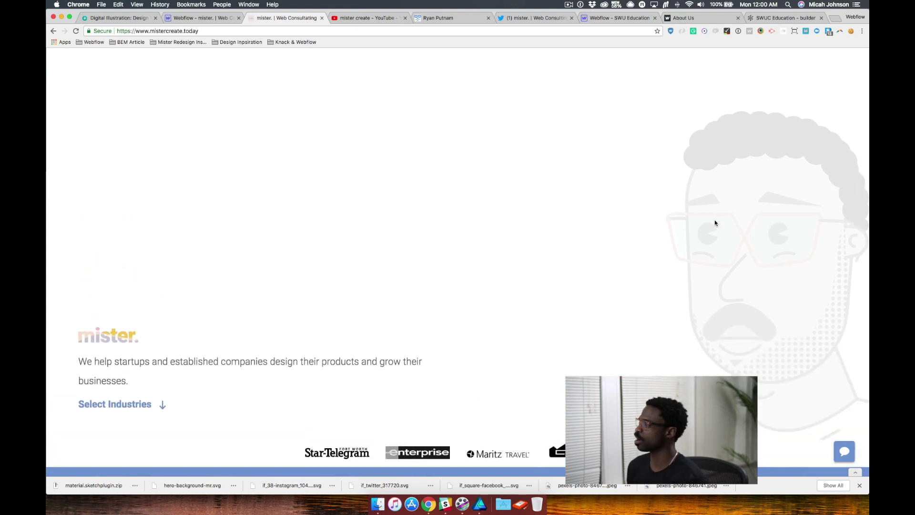
pyautogui.scroll(1, 710, 218)
pyautogui.scroll(-3, 719, 225)
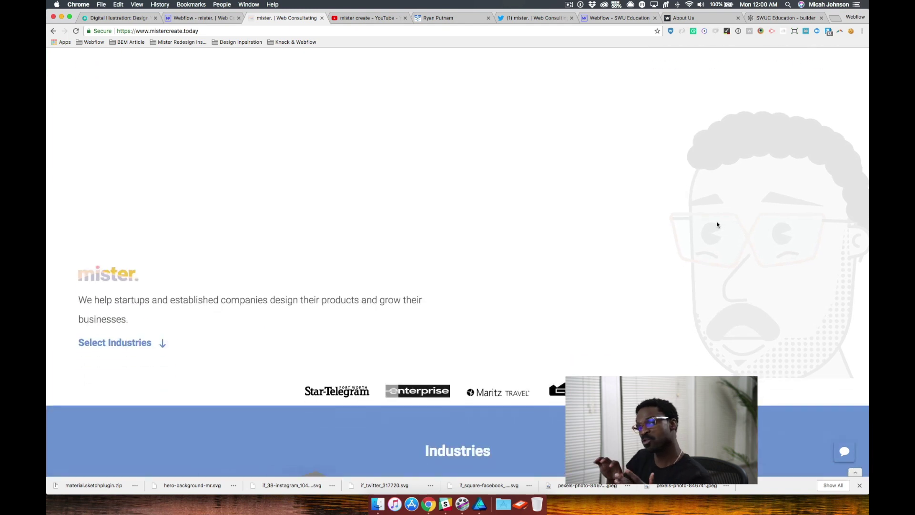
# Step: Review the Industries case studies on the mister website, from Online Education through Automotive
pyautogui.scroll(-3, 722, 225)
pyautogui.scroll(-15, 723, 224)
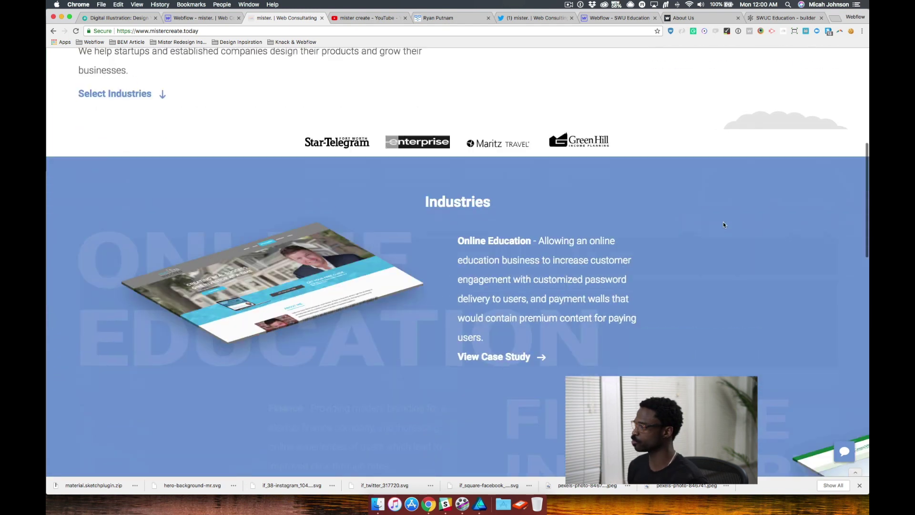
pyautogui.scroll(-3, 722, 224)
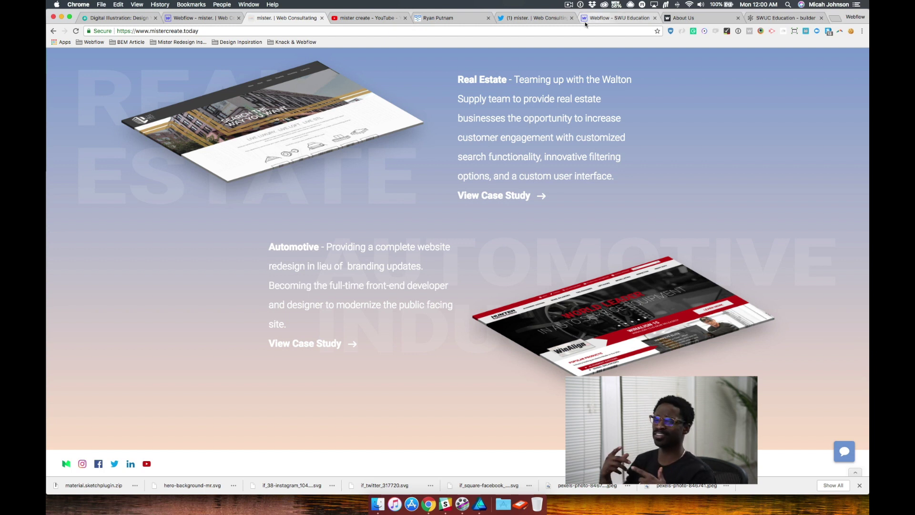
pyautogui.click(558, 21)
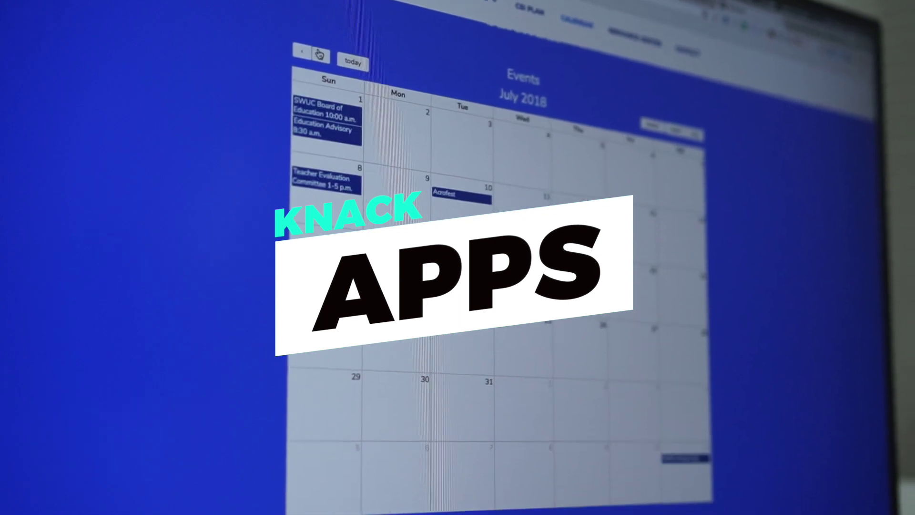
pyautogui.click(319, 56)
pyautogui.click(320, 57)
pyautogui.click(320, 57)
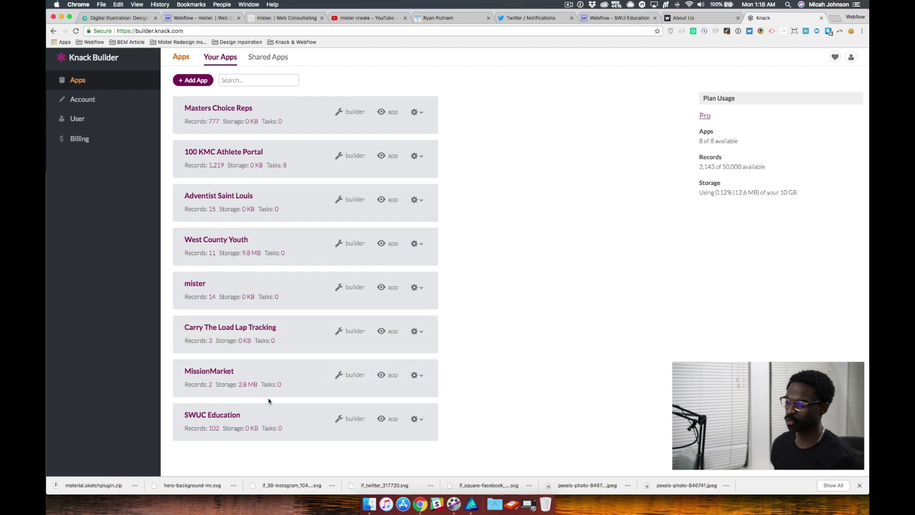
# Step: Open the SWUC Education app in Knack Builder and compare the School object's data fields with the Map page's views
pyautogui.click(231, 416)
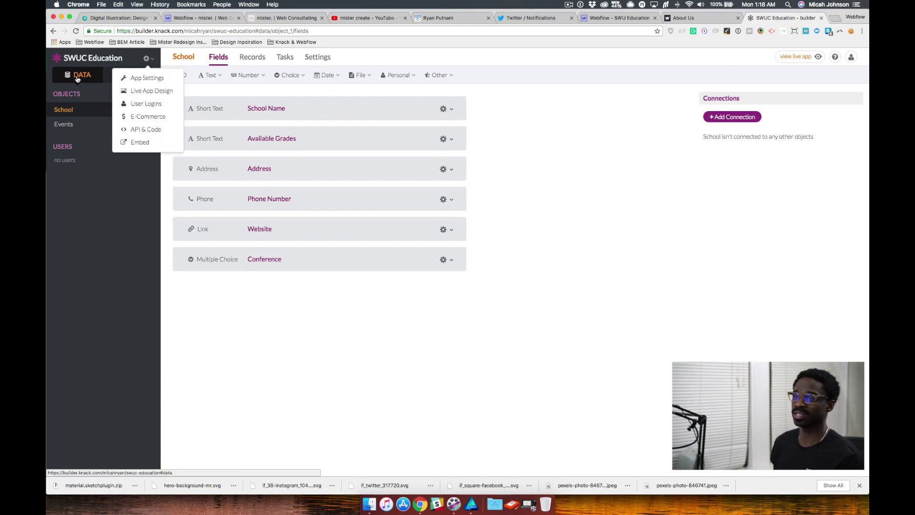
pyautogui.click(127, 76)
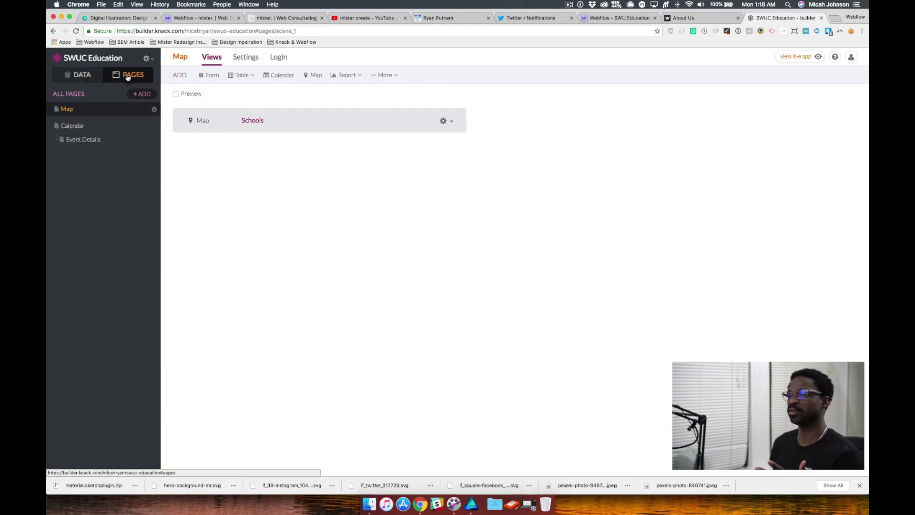
pyautogui.click(94, 76)
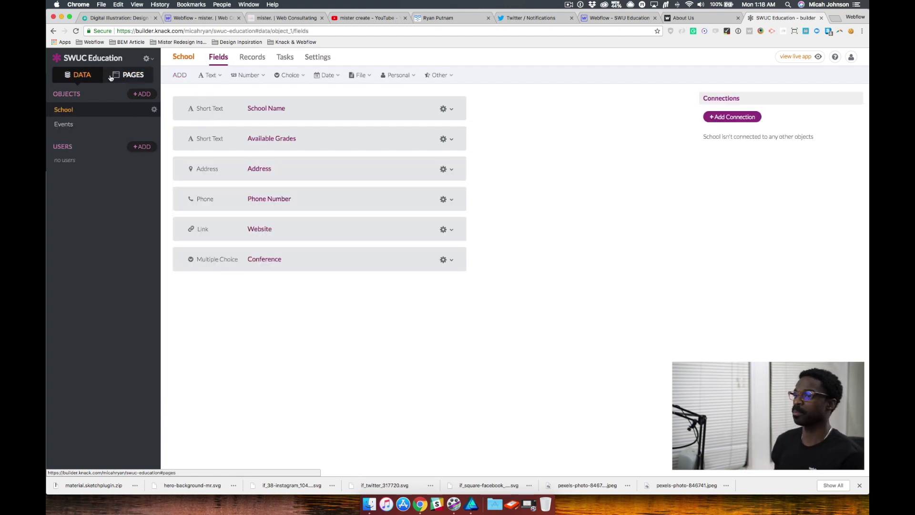
pyautogui.click(112, 78)
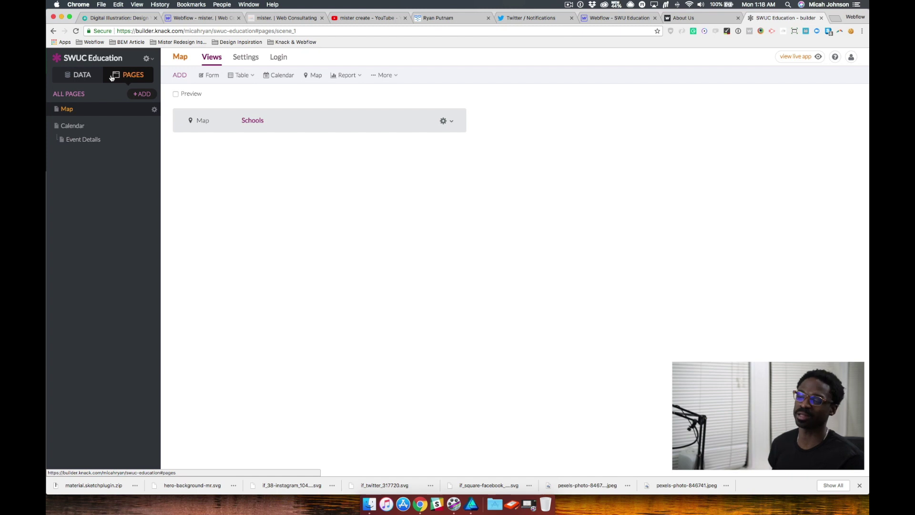
pyautogui.click(94, 78)
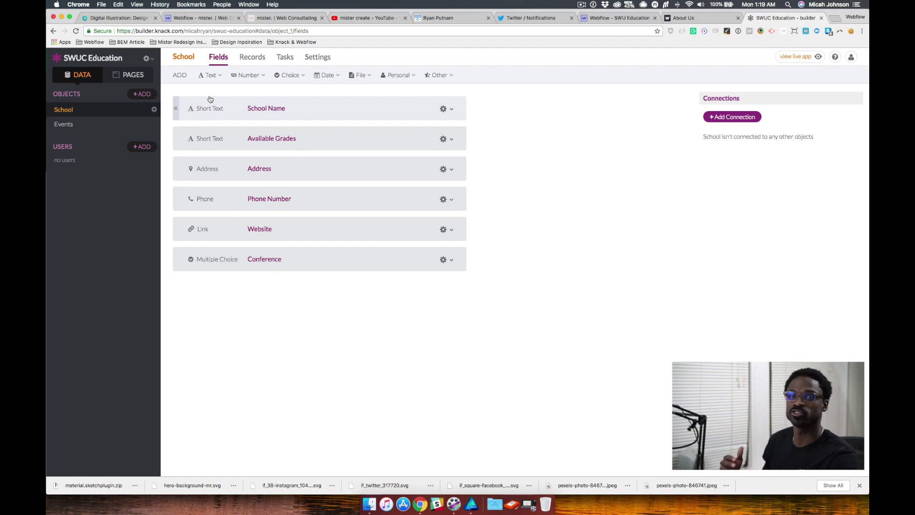
# Step: Examine the School object's records, its field list and the choice field types that can be added
pyautogui.click(260, 61)
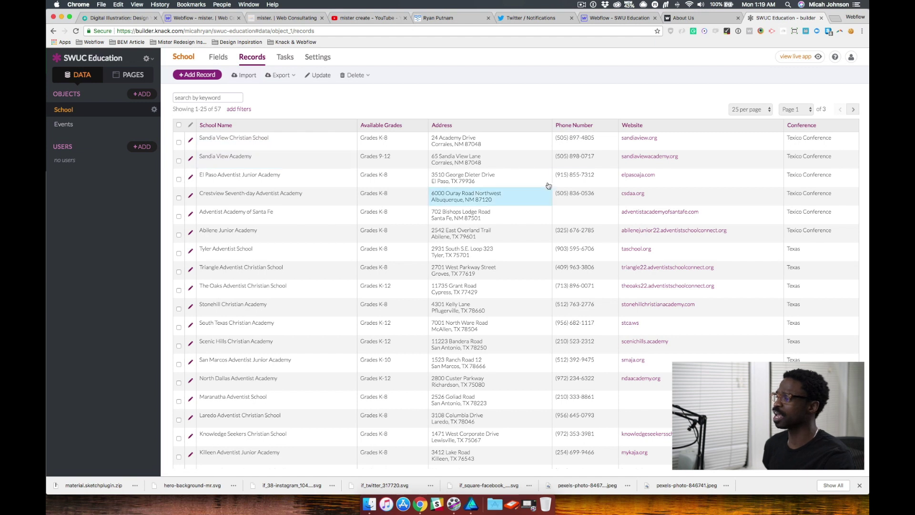
pyautogui.click(213, 58)
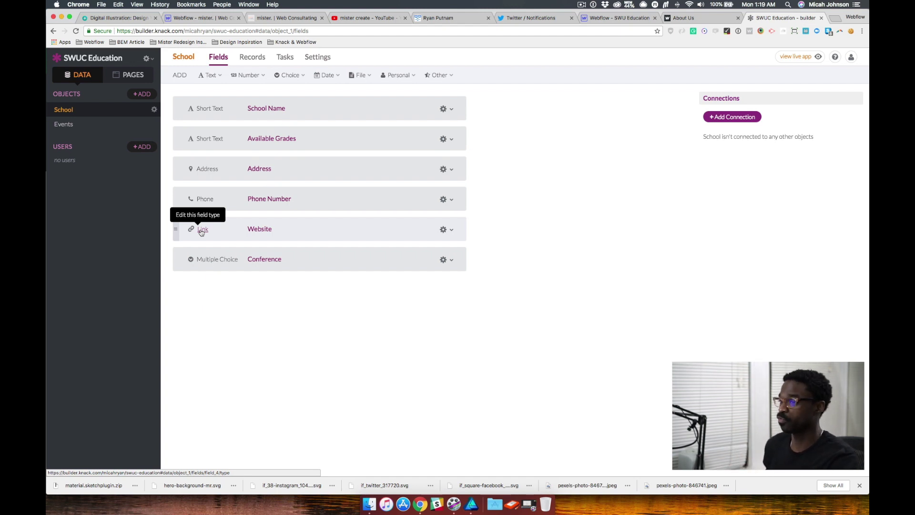
pyautogui.moveTo(272, 75)
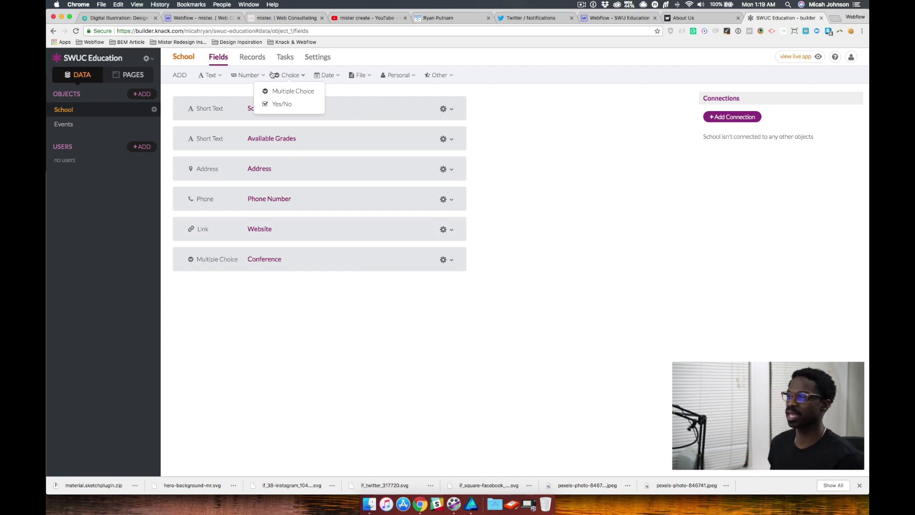
# Step: Look through the SWUC Education app settings and the Map page's views and page settings
pyautogui.moveTo(146, 58)
pyautogui.click(140, 78)
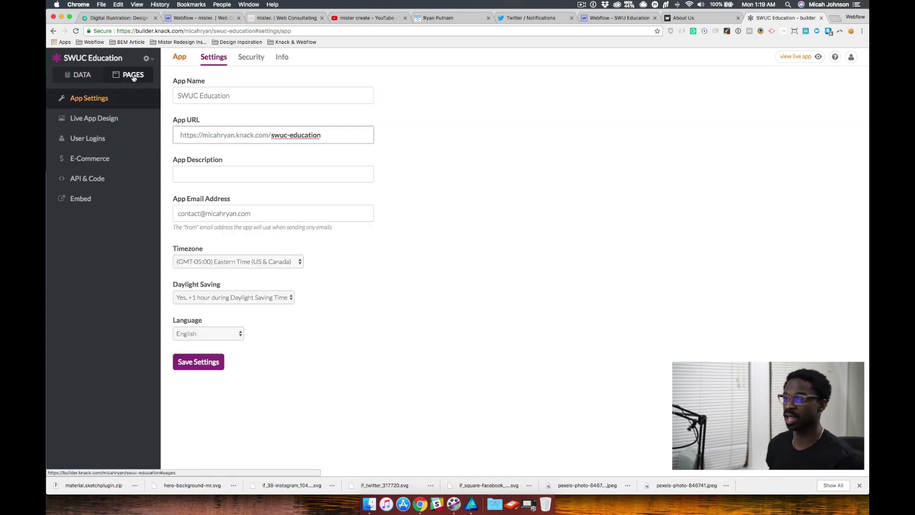
pyautogui.click(86, 77)
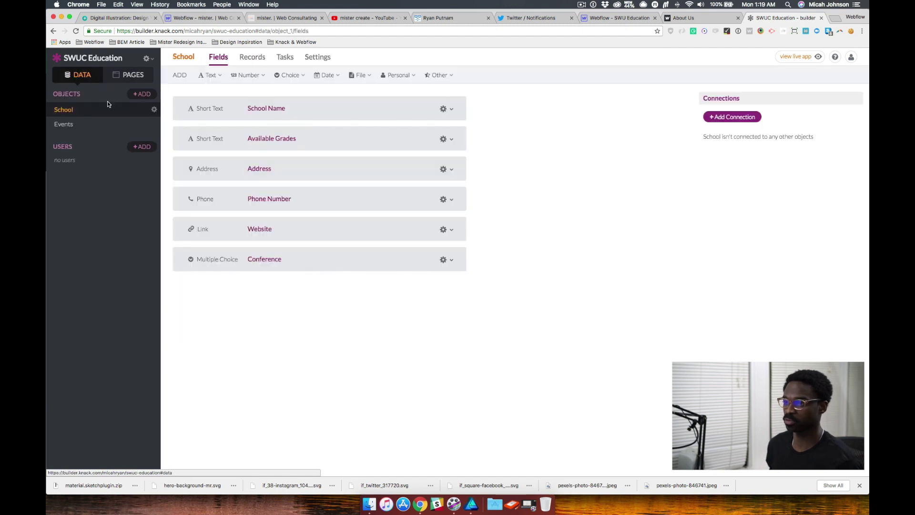
pyautogui.click(129, 77)
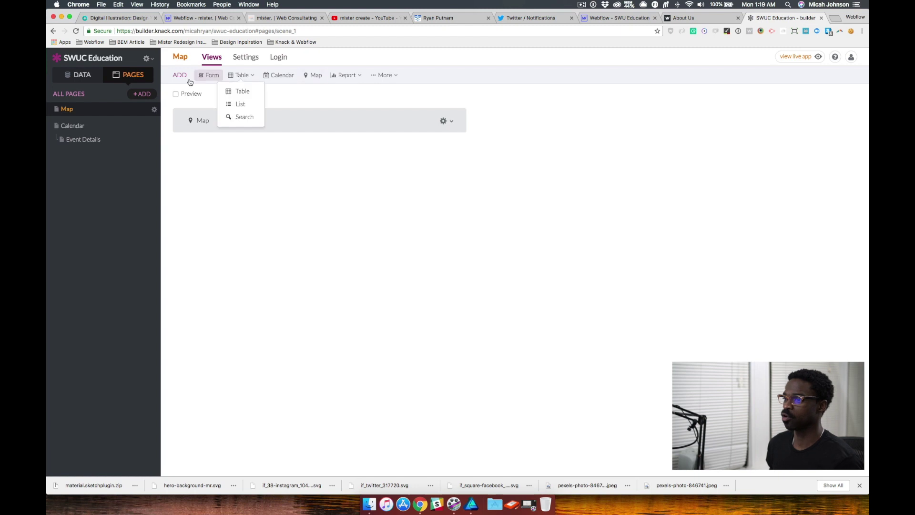
pyautogui.click(245, 57)
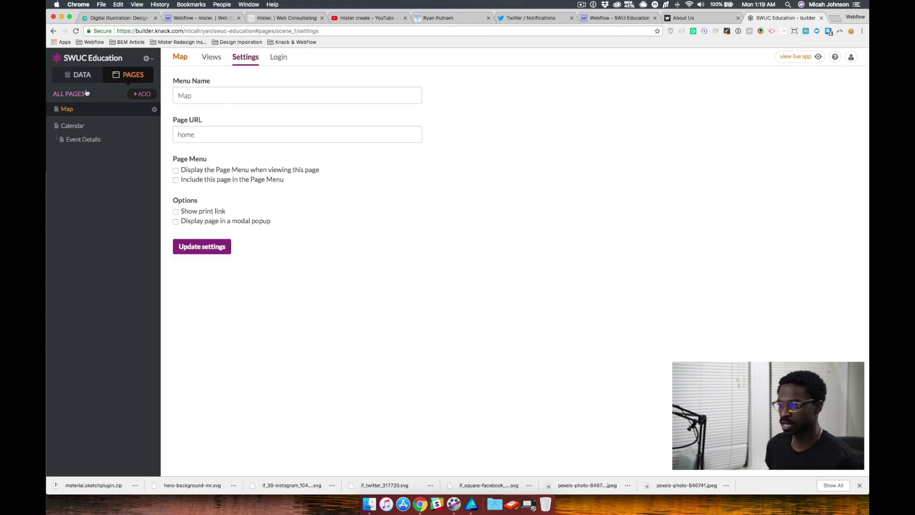
# Step: Go to the embed codes from the Map page without adding a new one, and inspect the existing School Map embed code's settings
pyautogui.click(154, 110)
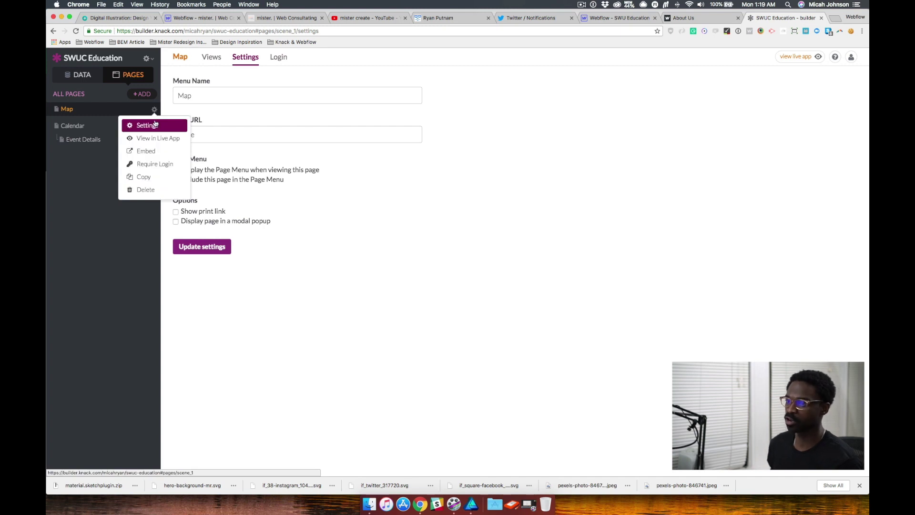
pyautogui.click(152, 151)
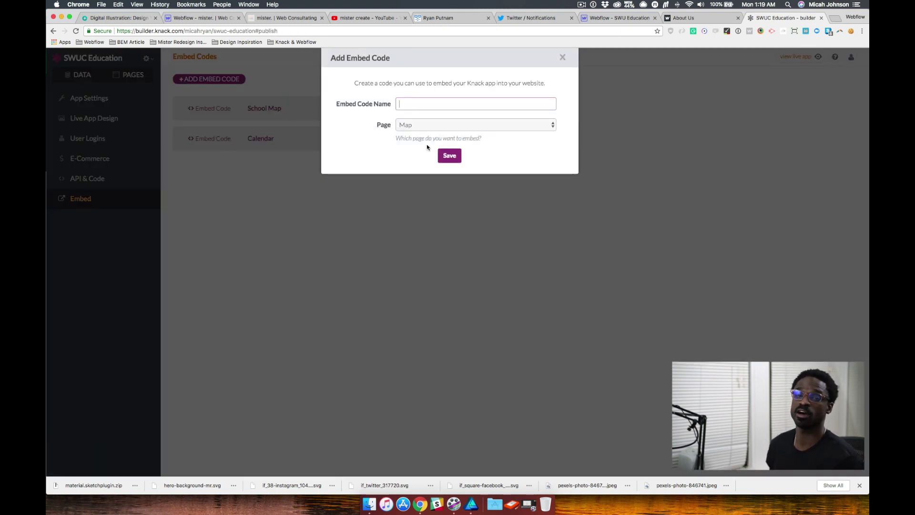
pyautogui.click(562, 57)
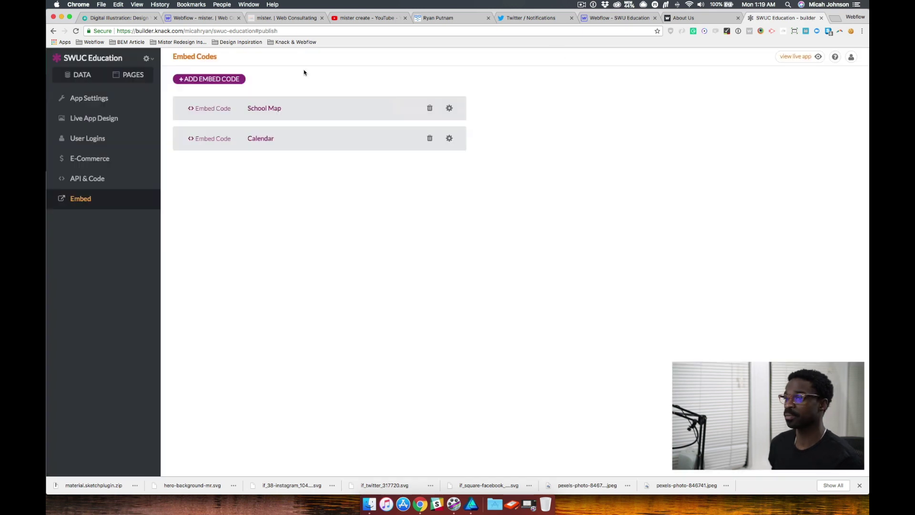
pyautogui.click(450, 108)
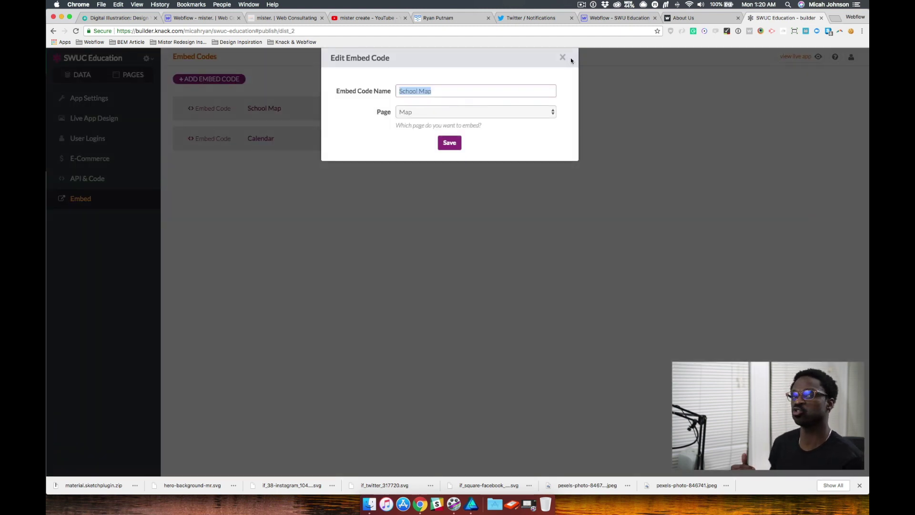
# Step: Switch to the SWU Education project in Webflow and view the script embed placeholders on the Calendar and About Us pages
pyautogui.click(628, 19)
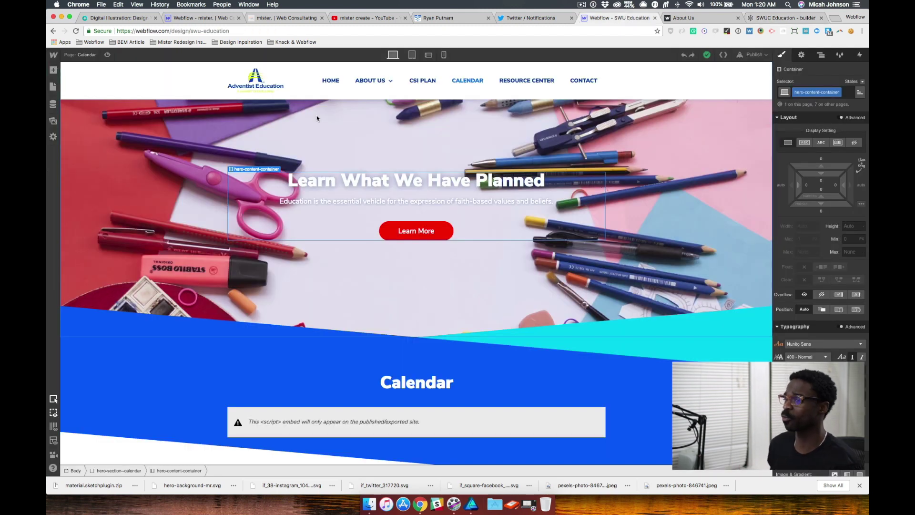
pyautogui.scroll(-3, 340, 422)
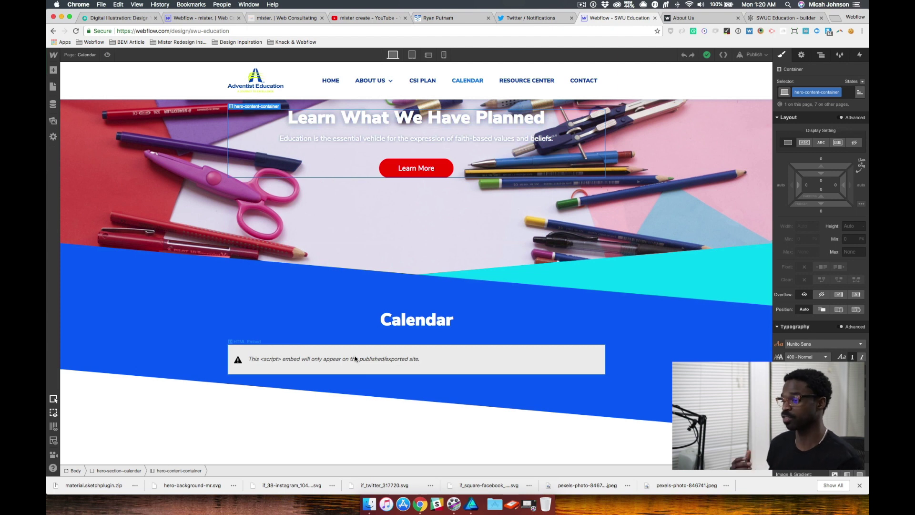
pyautogui.click(89, 54)
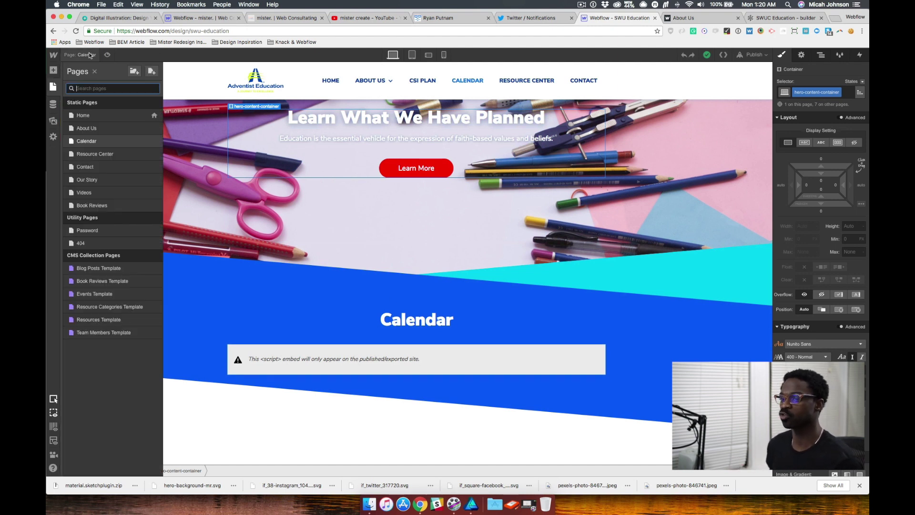
pyautogui.click(95, 129)
pyautogui.scroll(-15, 393, 250)
pyautogui.scroll(4, 392, 250)
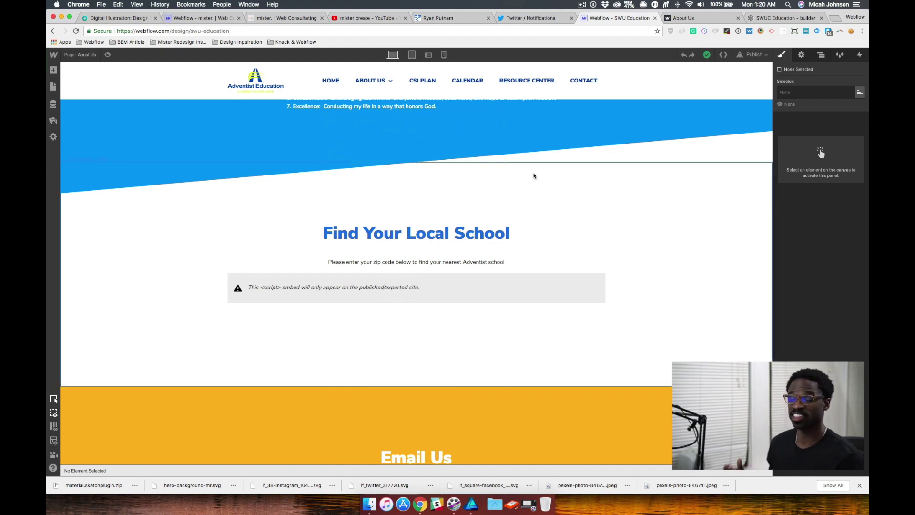
# Step: Go to the published About Us page and search its Find Your Local School section for schools within 25 miles of 76028
pyautogui.click(706, 18)
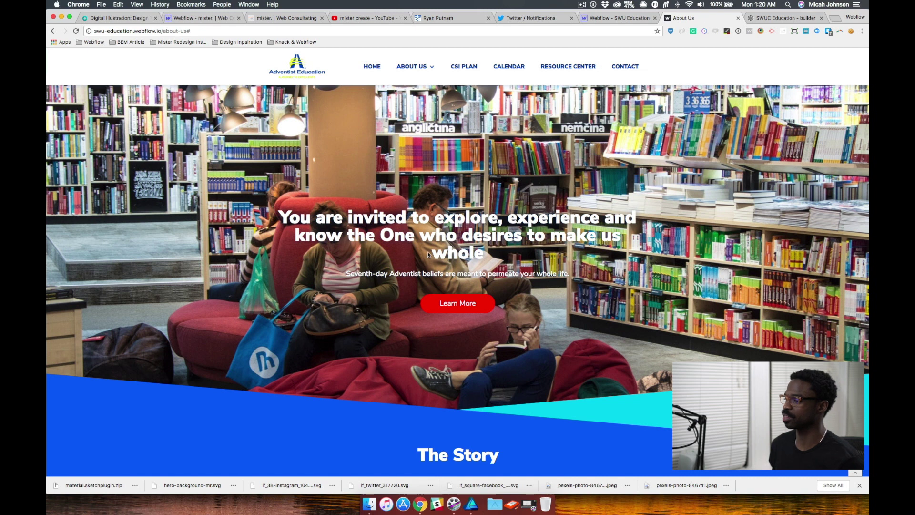
pyautogui.scroll(-15, 417, 245)
pyautogui.scroll(-6, 420, 242)
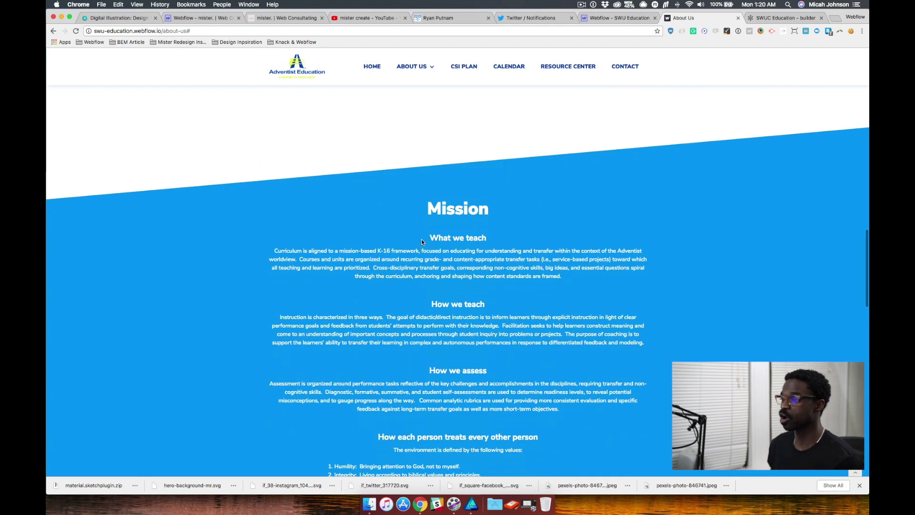
pyautogui.scroll(6, 421, 239)
pyautogui.scroll(-3, 422, 242)
pyautogui.scroll(-10, 422, 241)
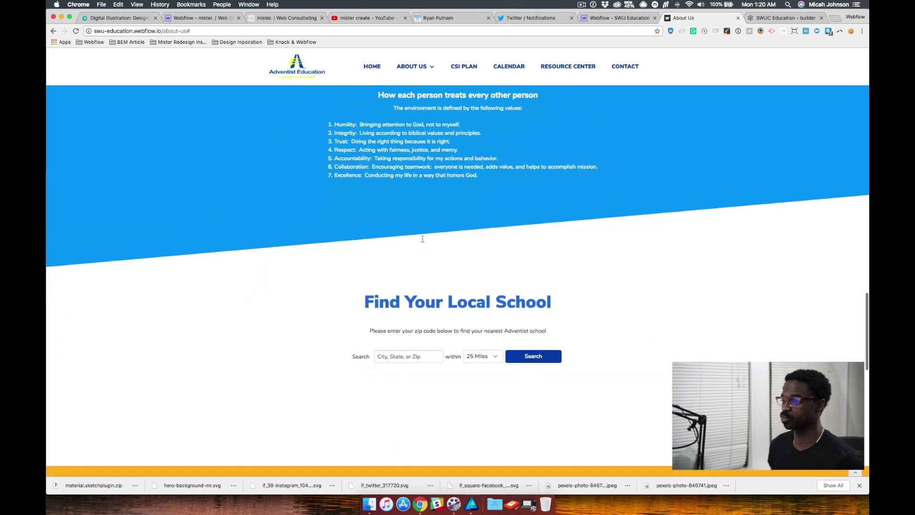
pyautogui.click(413, 356)
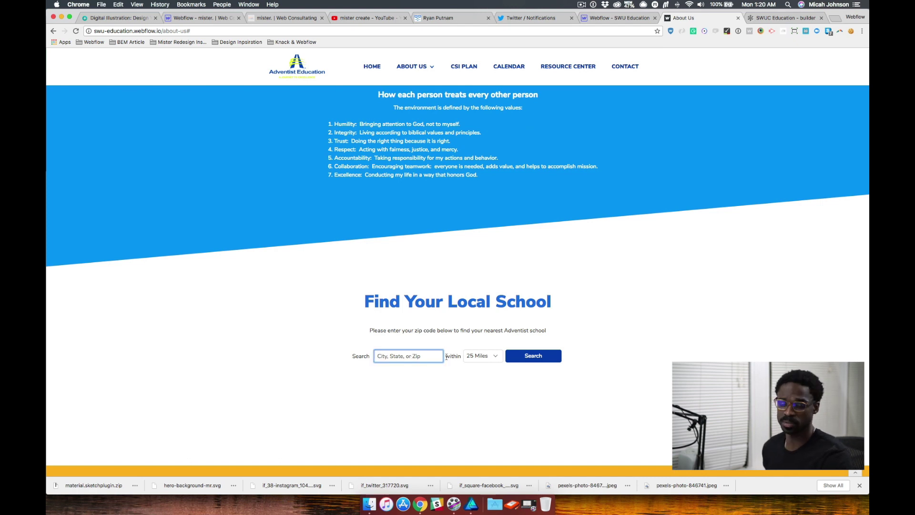
pyautogui.write('76')
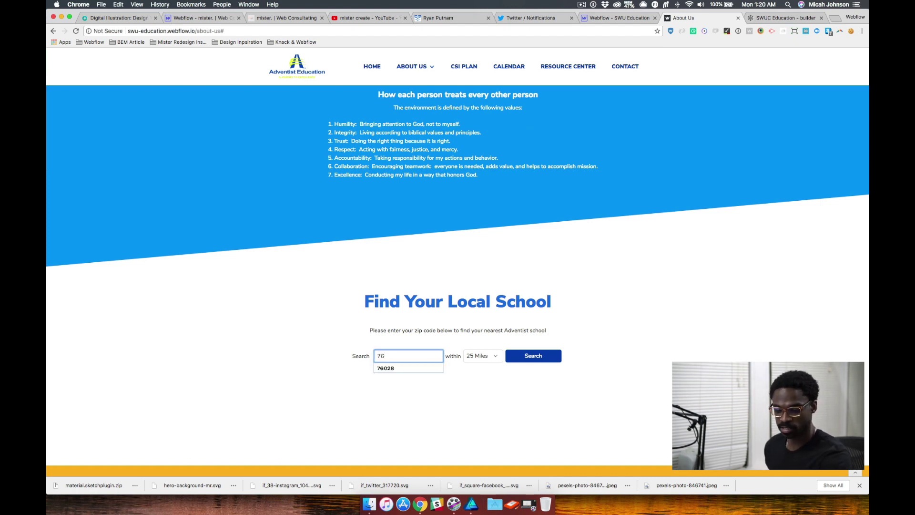
pyautogui.write('028')
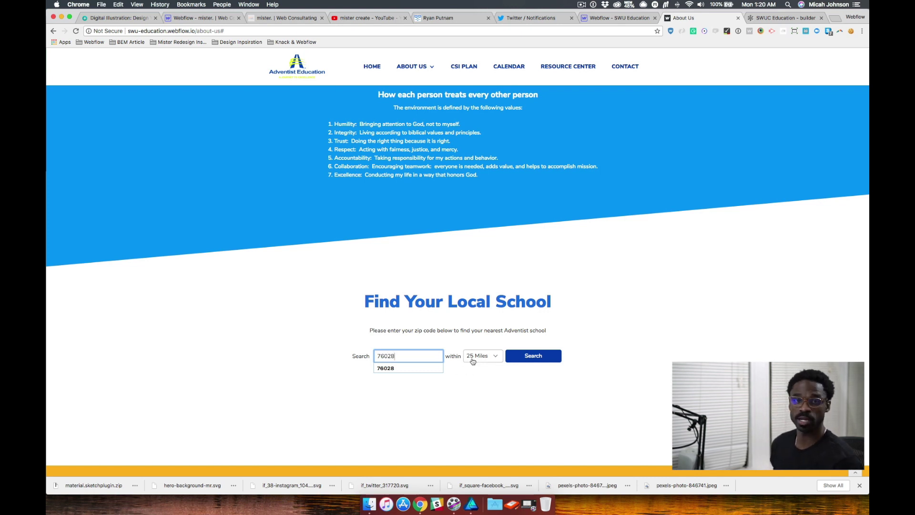
pyautogui.click(530, 362)
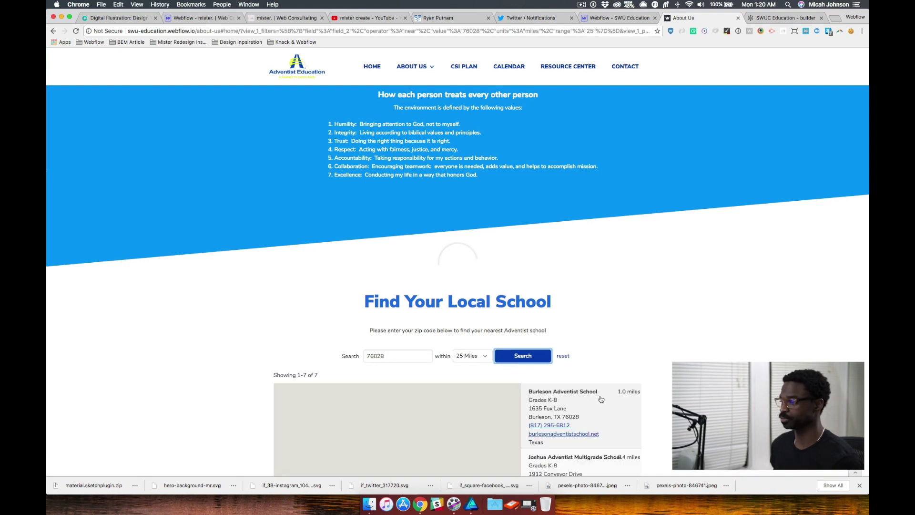
pyautogui.scroll(-4, 663, 377)
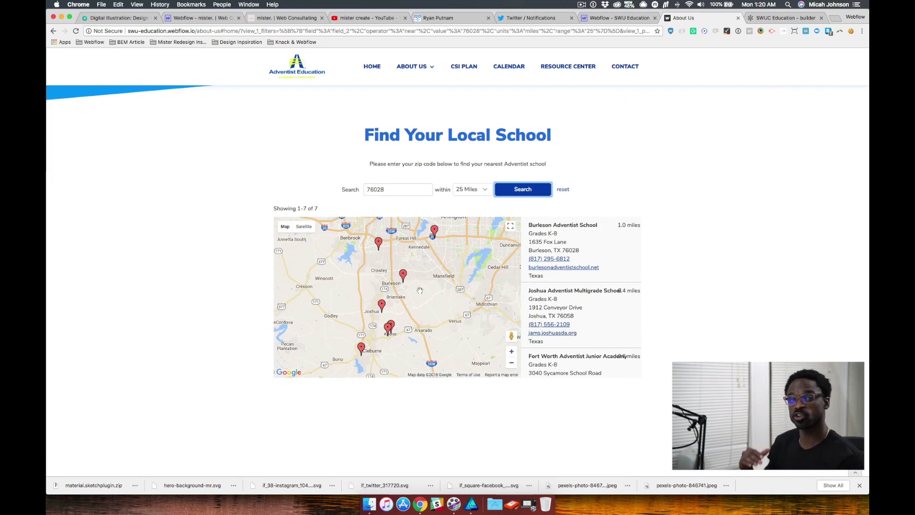